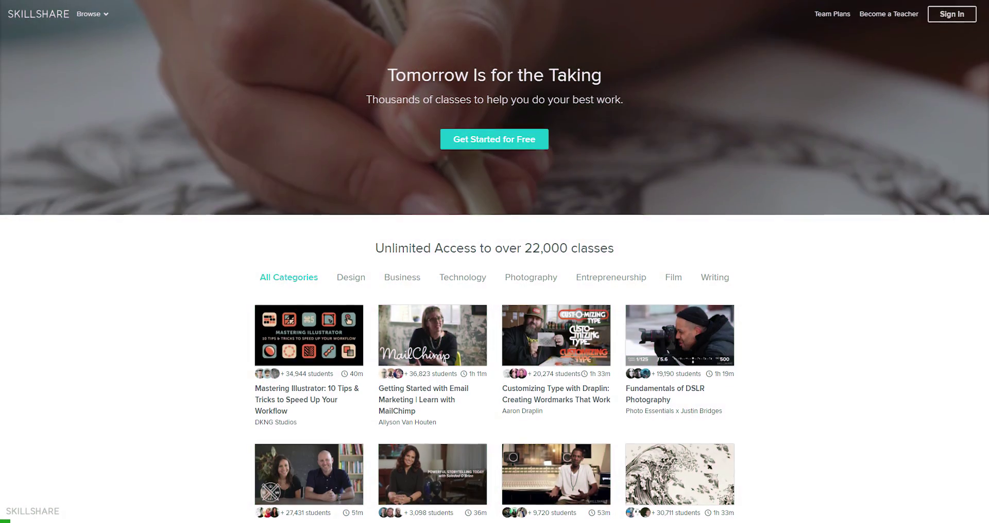
Browse the Skillshare catalog's Design and Photography classes
scroll(494, 262, "down", 4)
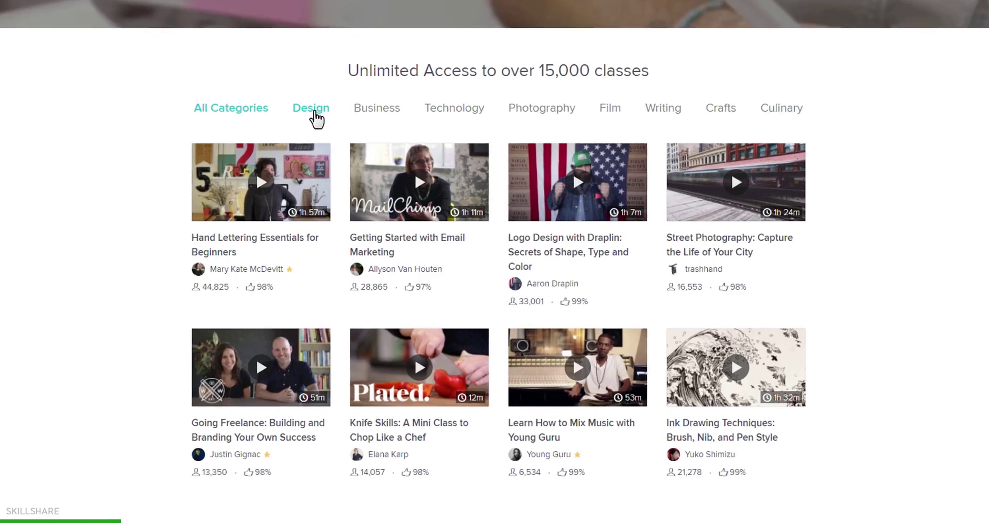
left_click(310, 109)
left_click(548, 76)
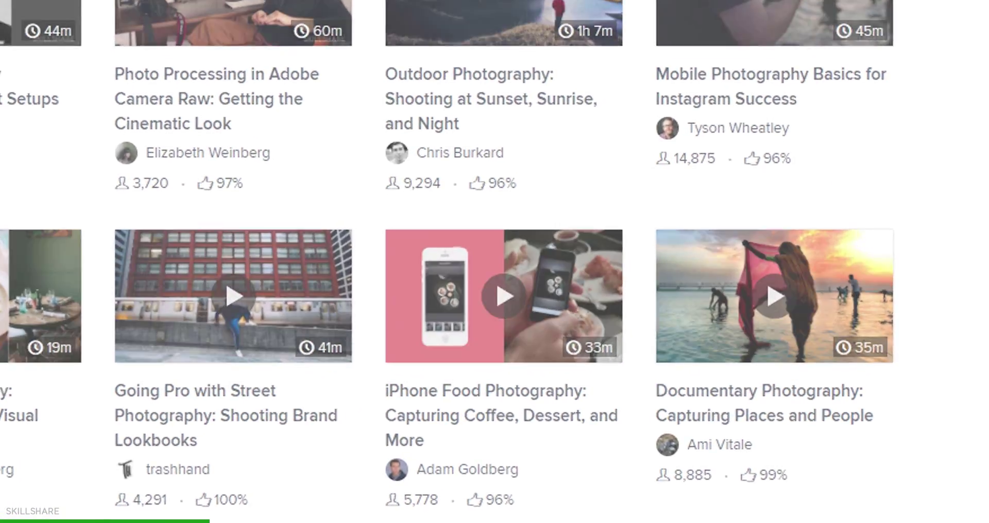
Open the Simple Character Animation class and play 'Animate the Walk Cycle - Part 2'
left_click(490, 277)
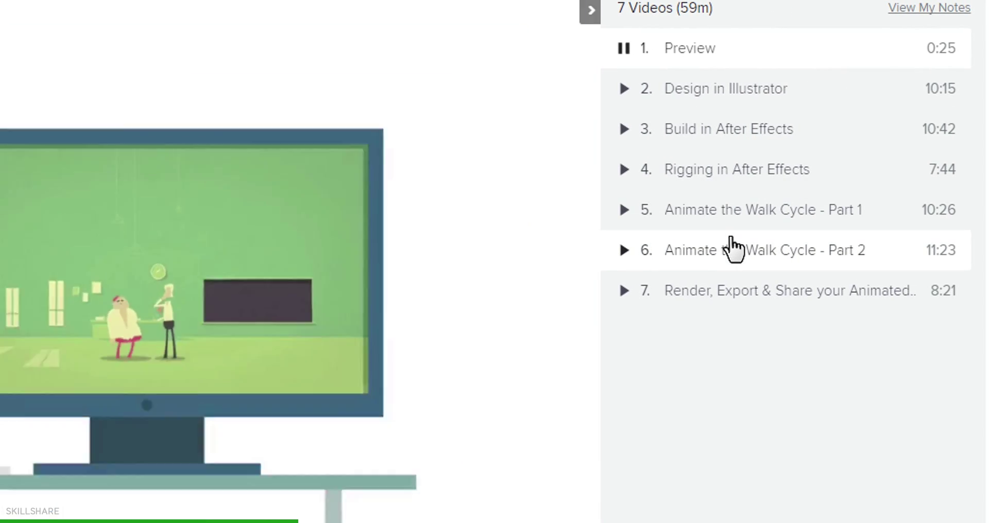
left_click(736, 268)
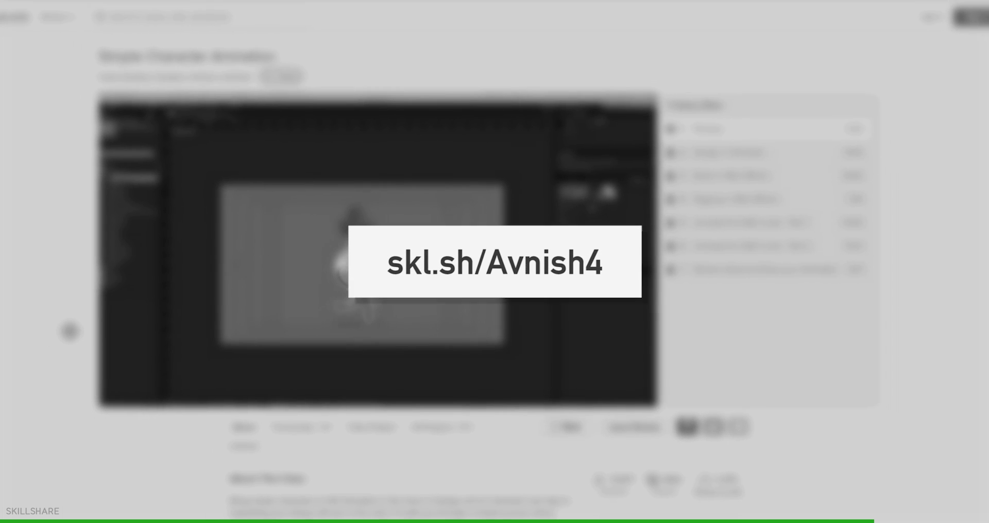
scroll(91, 352, "down", 7)
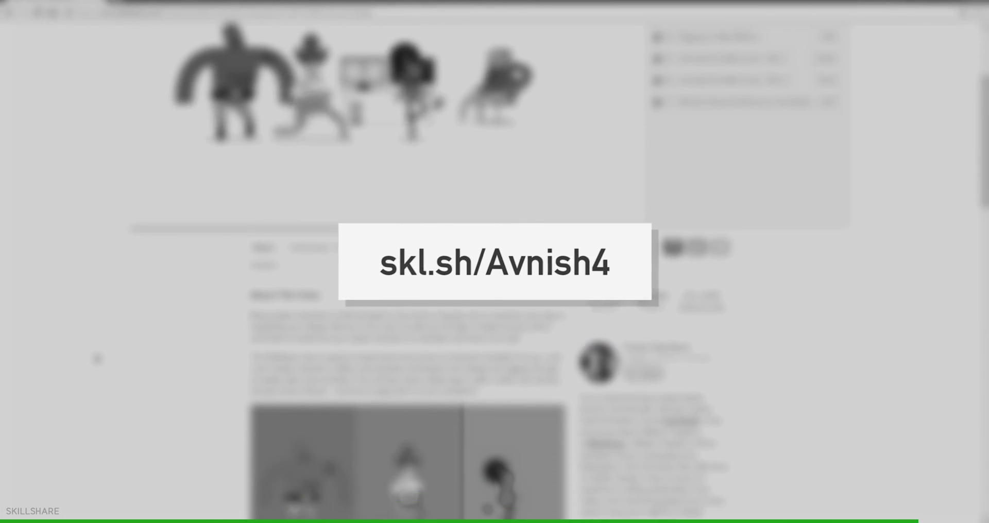
scroll(97, 359, "down", 8)
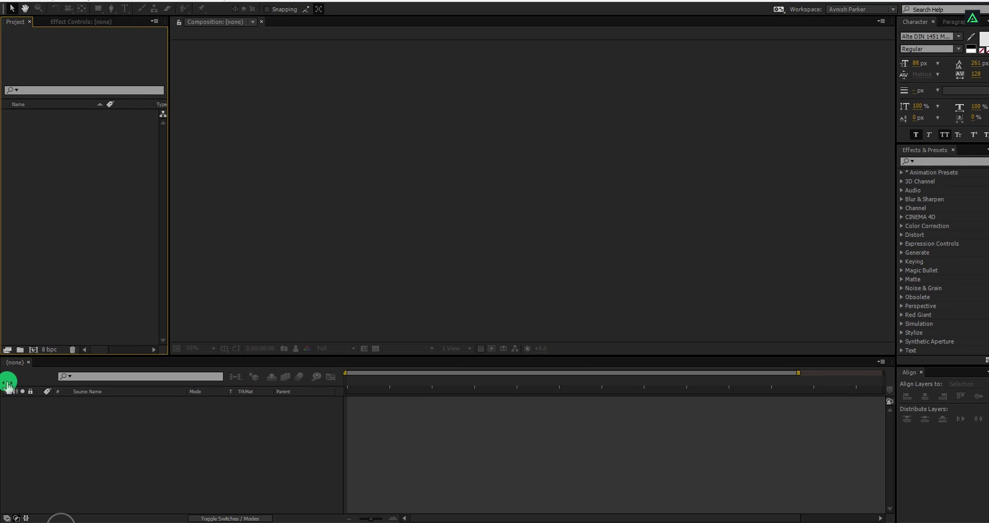
Create a 1920×1080, 60 fps, 10-second composition named Subscribe_Button_Animation
left_click(43, 300)
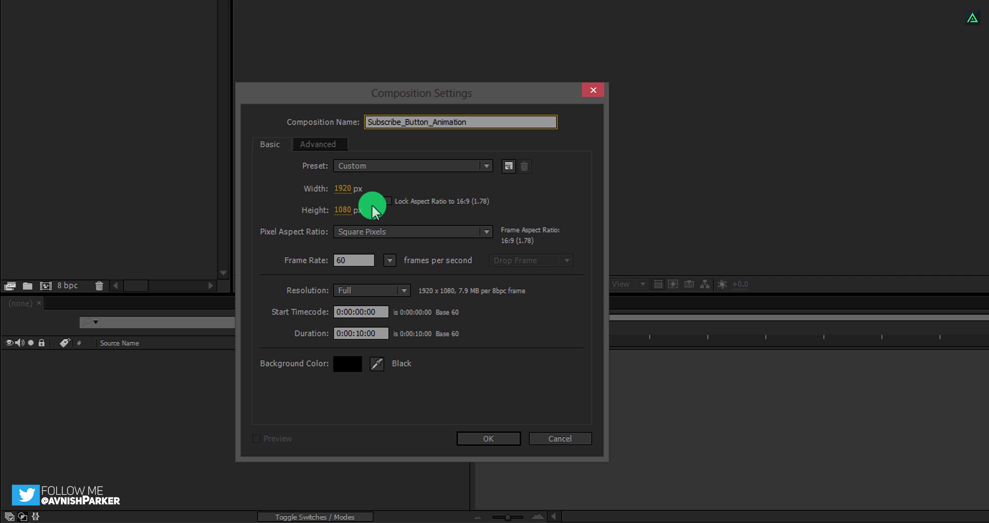
left_click(390, 260)
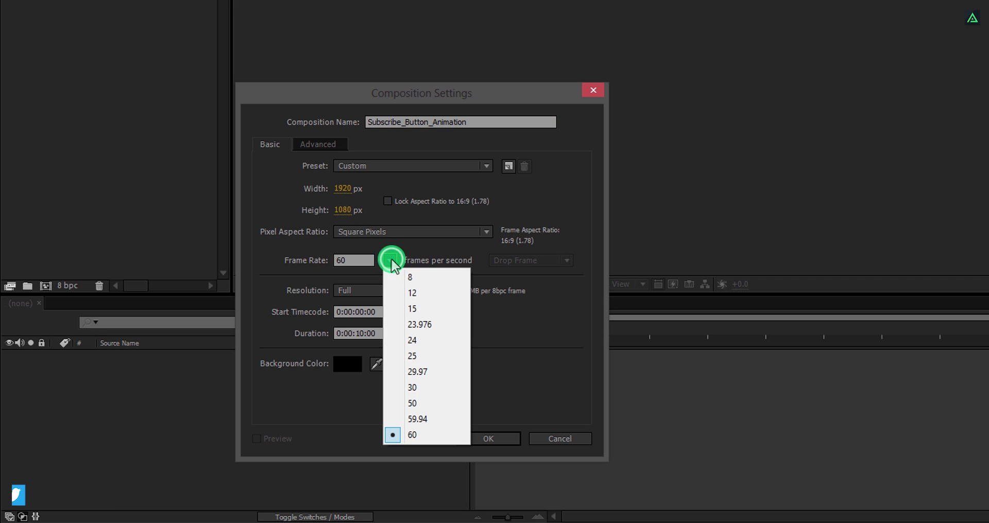
left_click(428, 436)
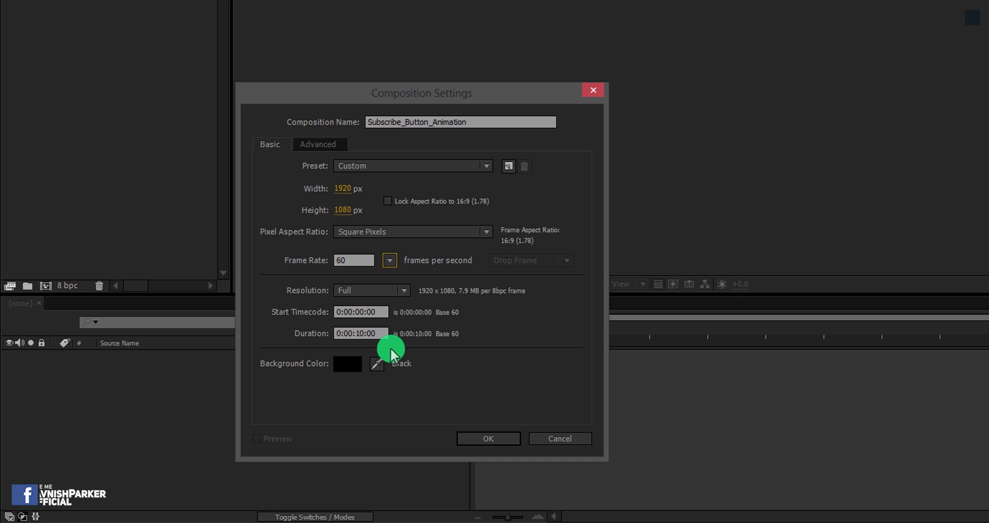
left_click(484, 438)
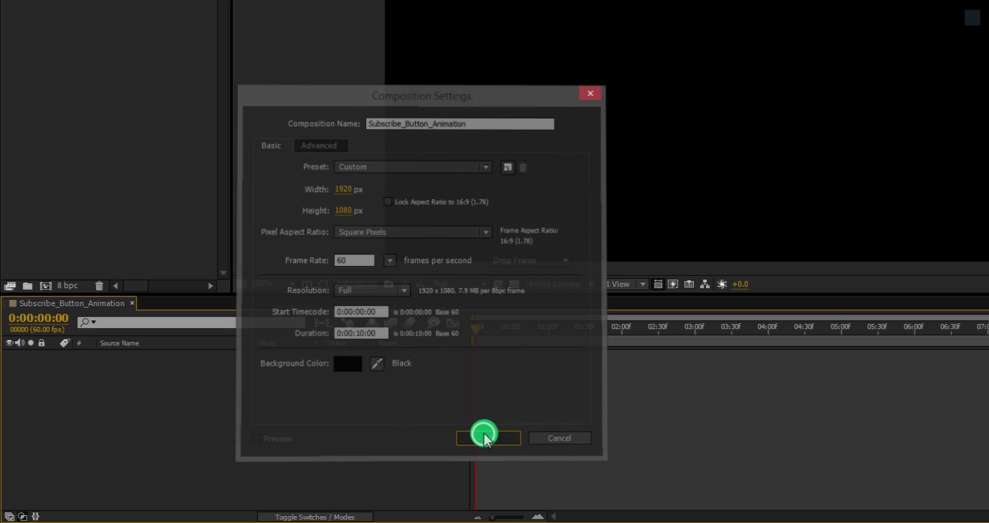
Add a light gray (#BFBFBF) solid layer named Background to the composition
right_click(184, 403)
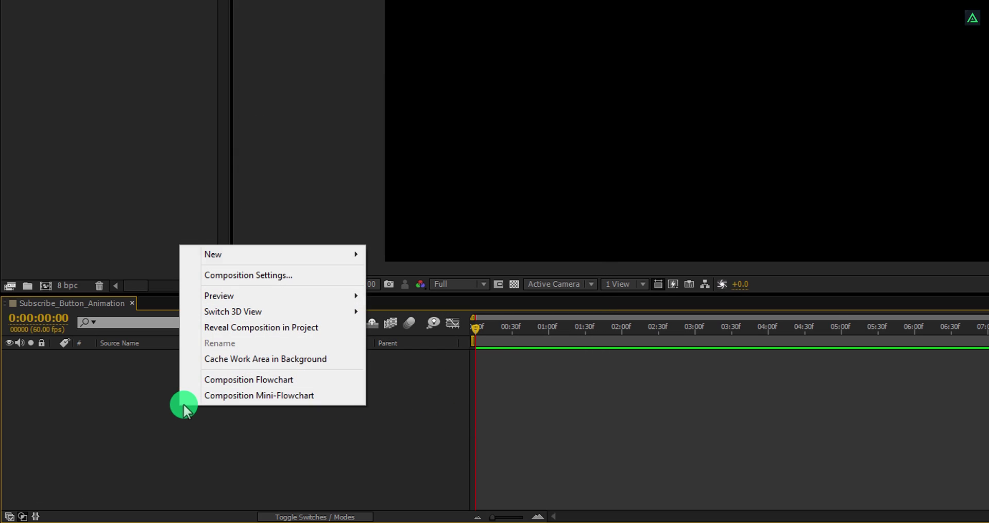
mouse_move(256, 255)
left_click(434, 292)
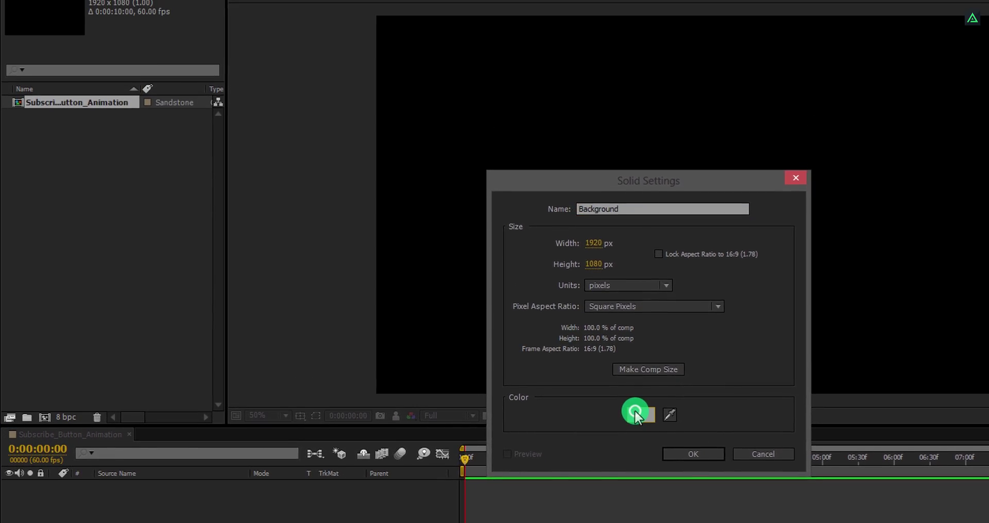
left_click(650, 284)
left_click(423, 157)
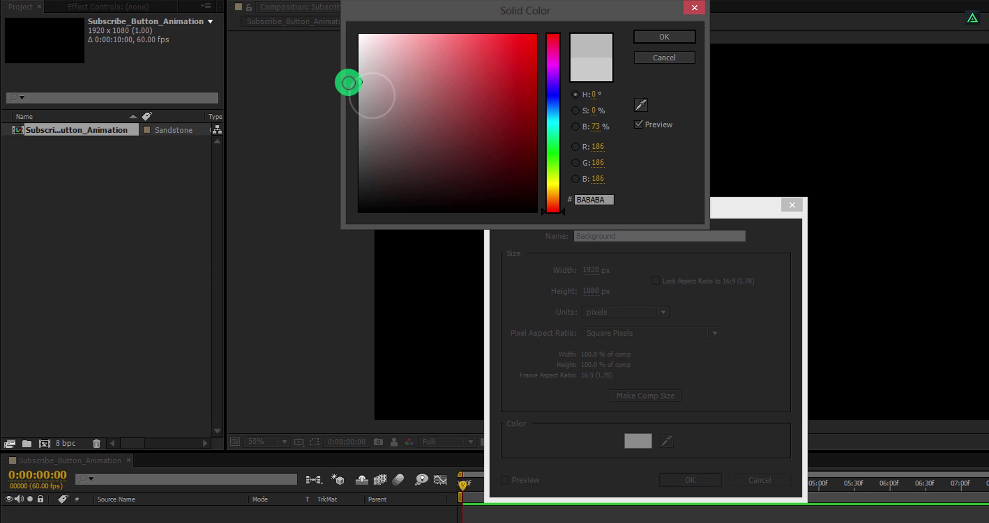
left_click(654, 40)
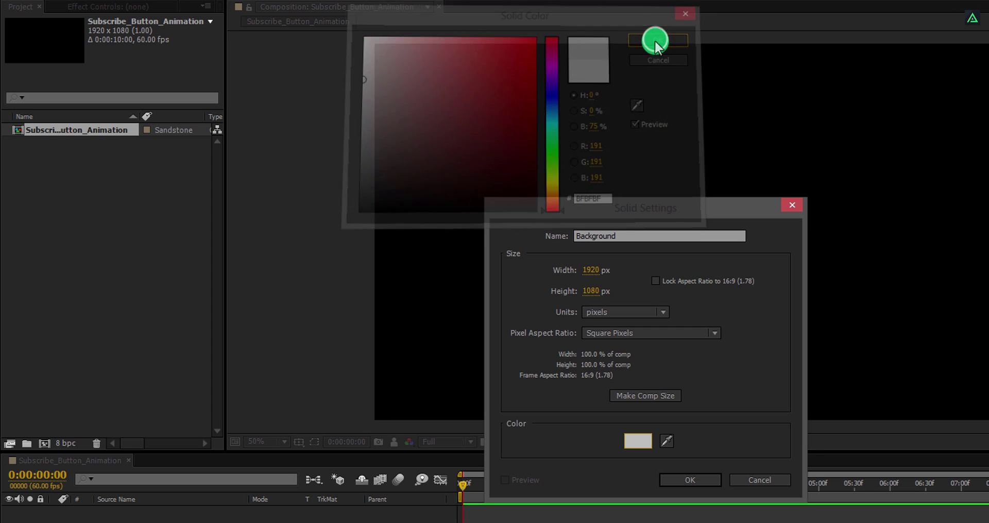
left_click(691, 480)
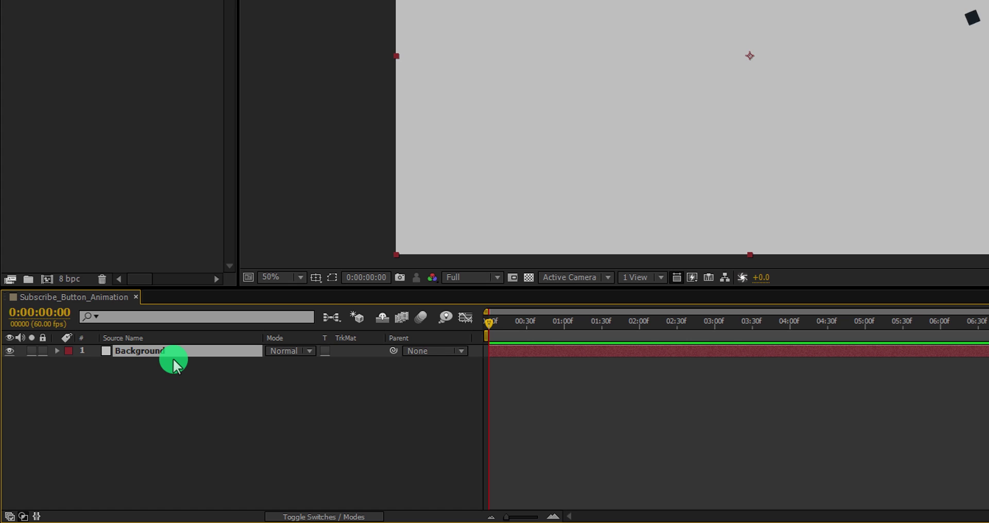
Set up the Rectangle tool with a solid bright red fill and no stroke
left_click(163, 370)
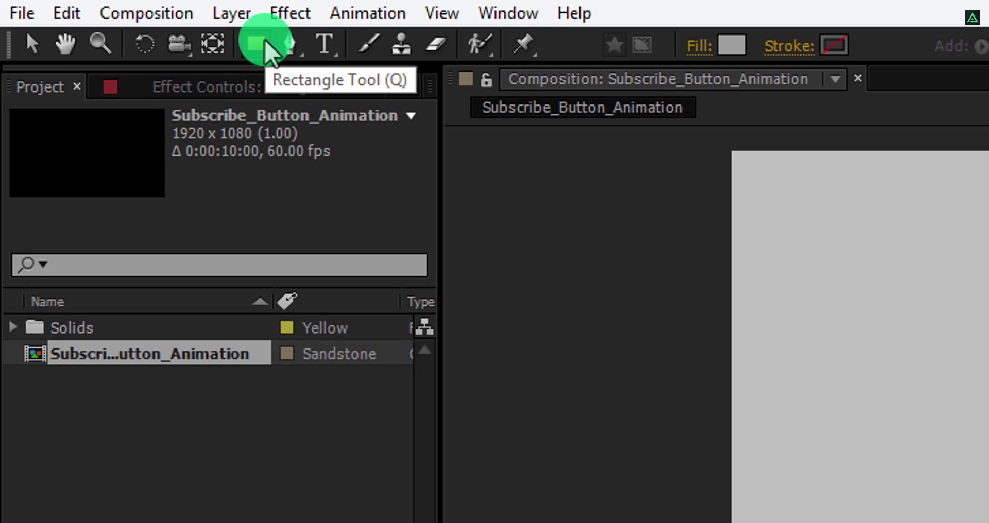
left_click_drag(268, 49, 330, 44)
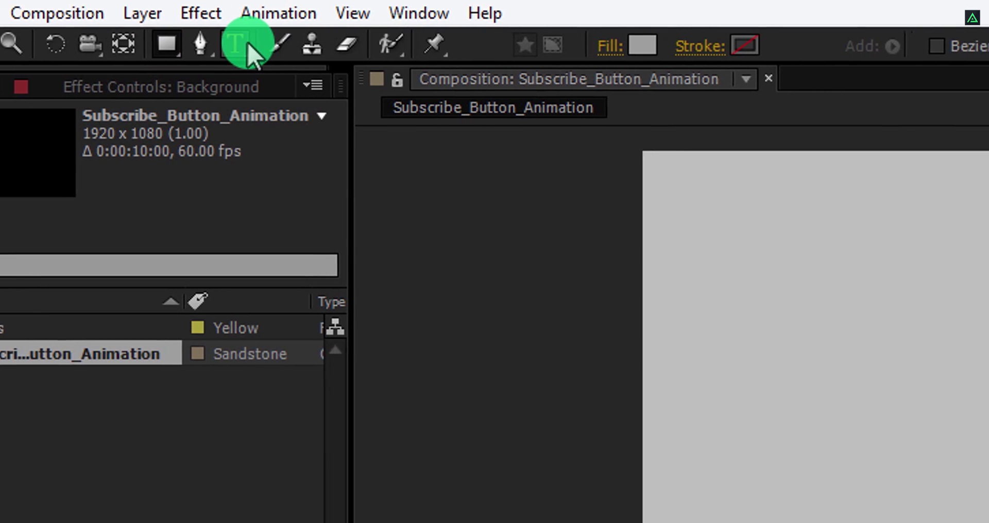
left_click(609, 45)
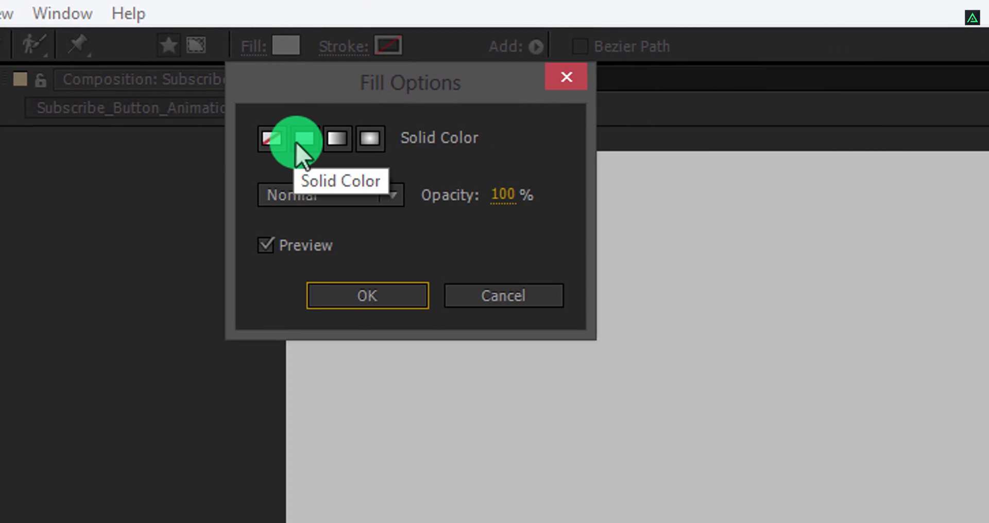
left_click(327, 308)
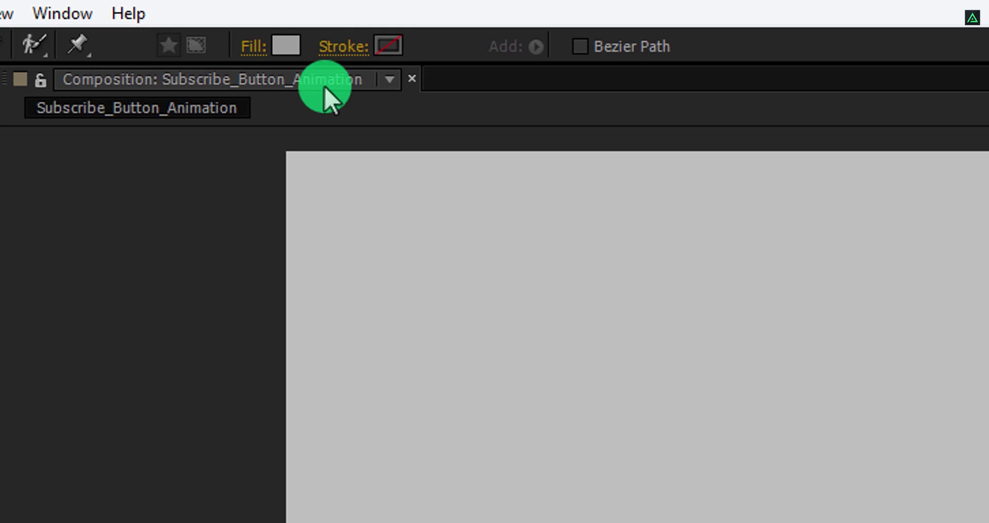
left_click(338, 48)
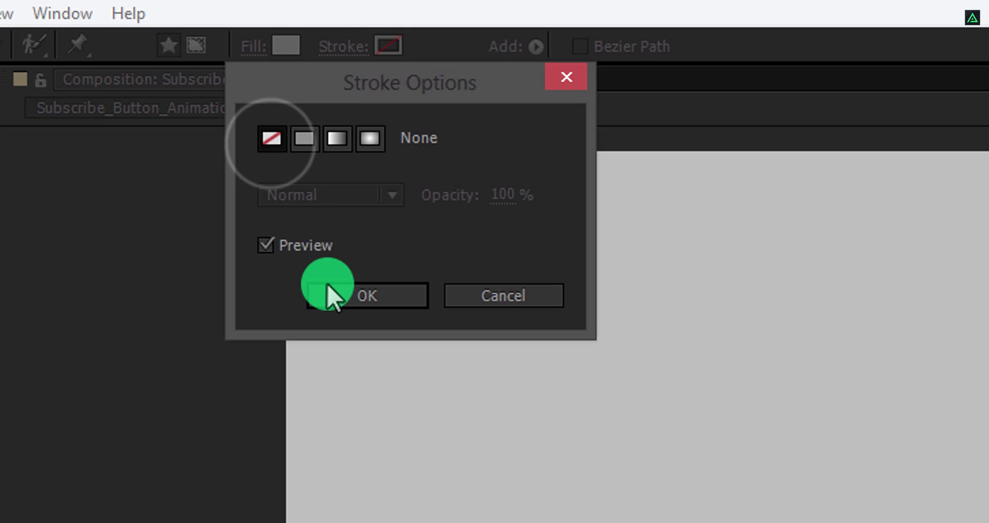
left_click(330, 297)
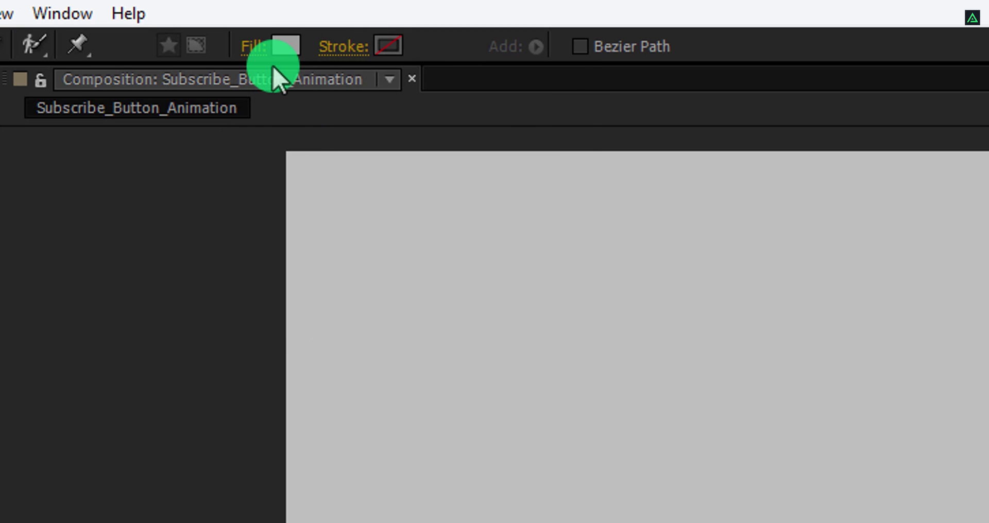
left_click(281, 47)
left_click_drag(479, 166, 532, 134)
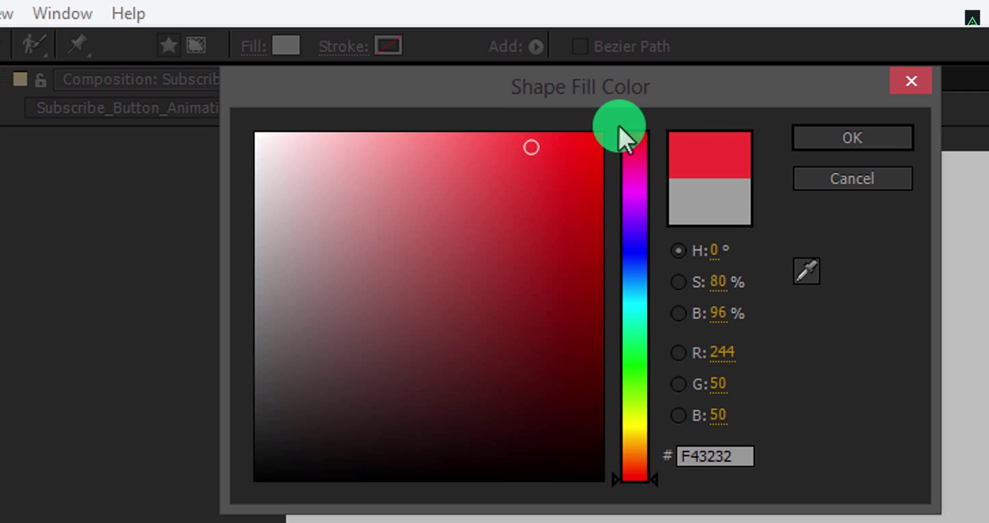
left_click(845, 139)
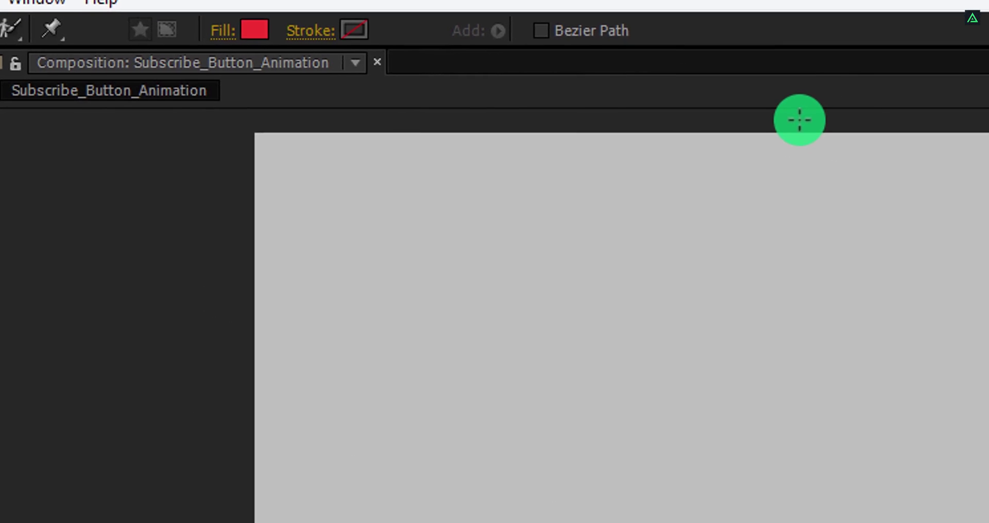
Draw a wide red rectangle across the middle and adjust its fill to #E51F1F
left_click(318, 229)
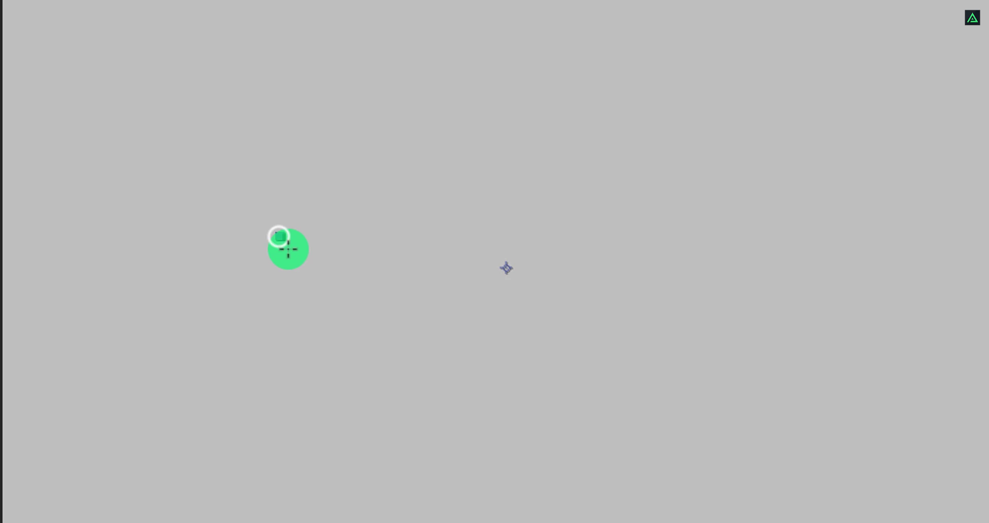
left_click_drag(429, 270, 577, 310)
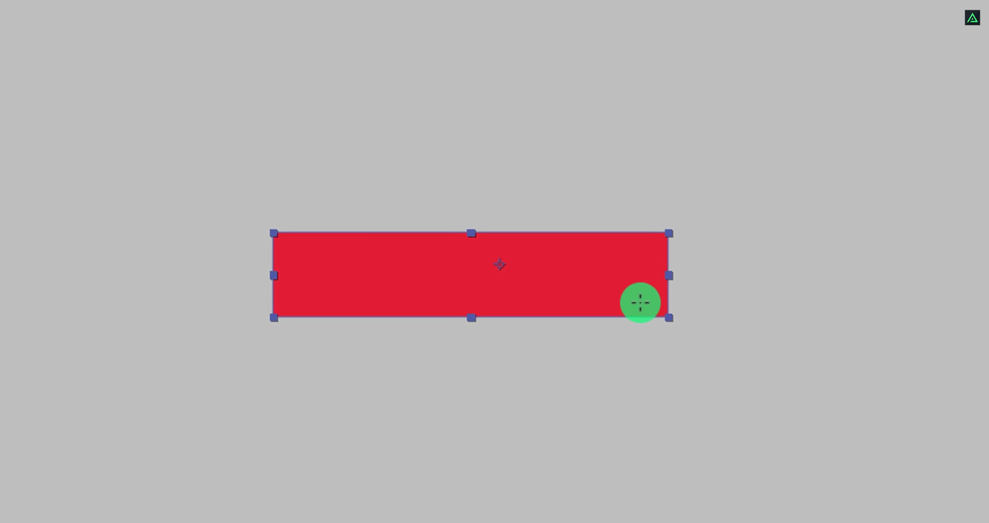
left_click(227, 35)
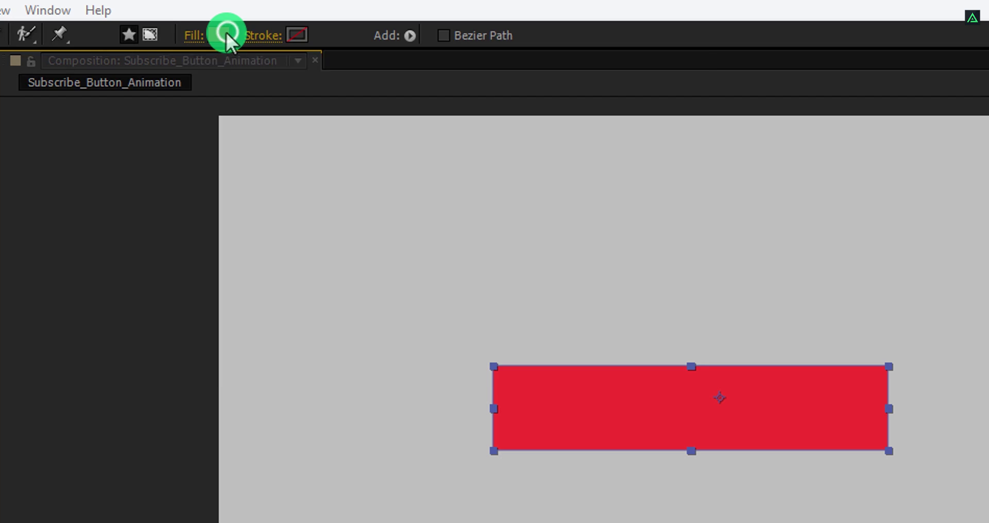
left_click(403, 114)
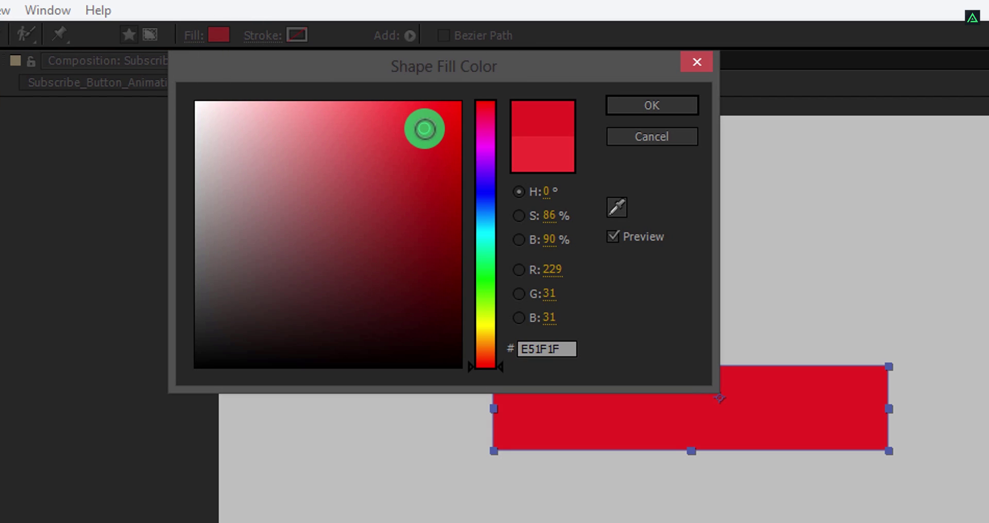
left_click_drag(425, 129, 449, 123)
left_click(617, 105)
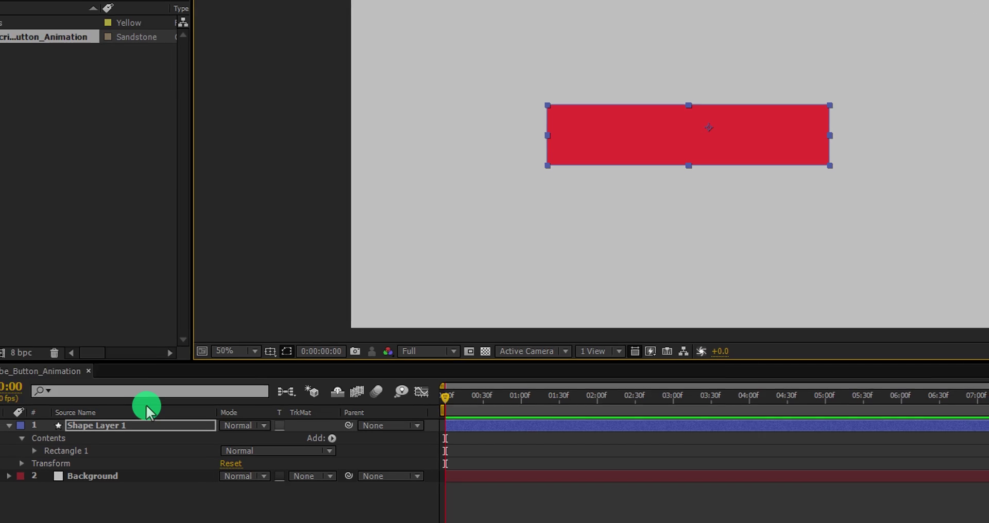
left_click(178, 361)
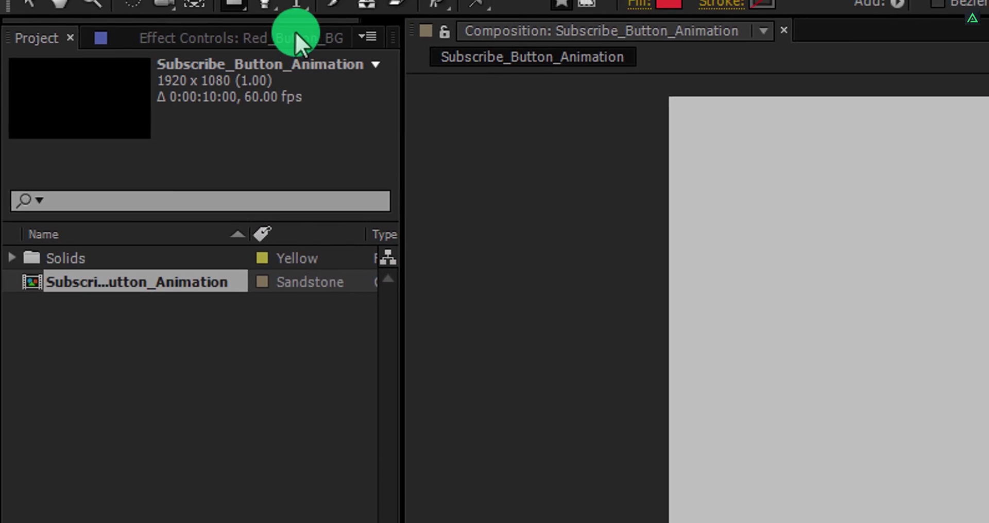
Add white SUBSCRIBE text, move it onto the red bar, and centre it horizontally
left_click(325, 50)
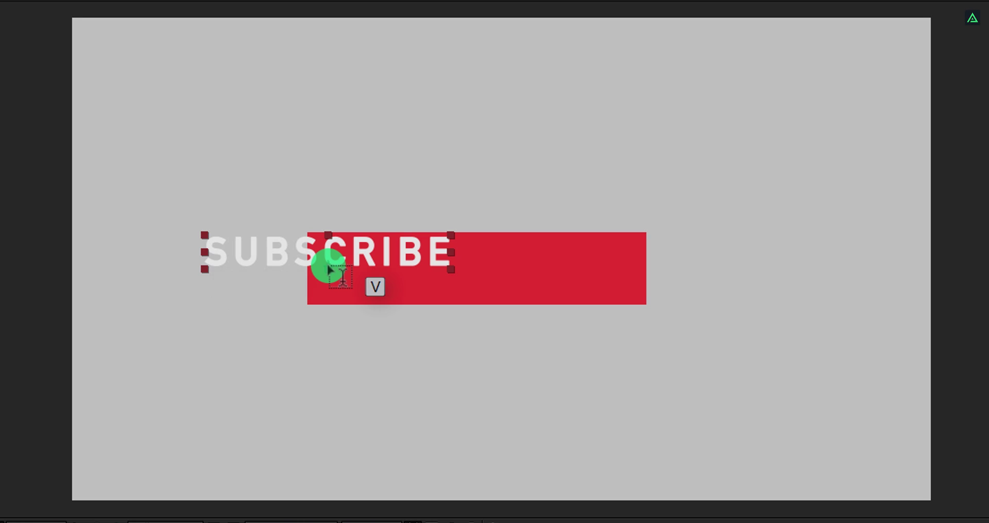
left_click_drag(368, 260, 507, 264)
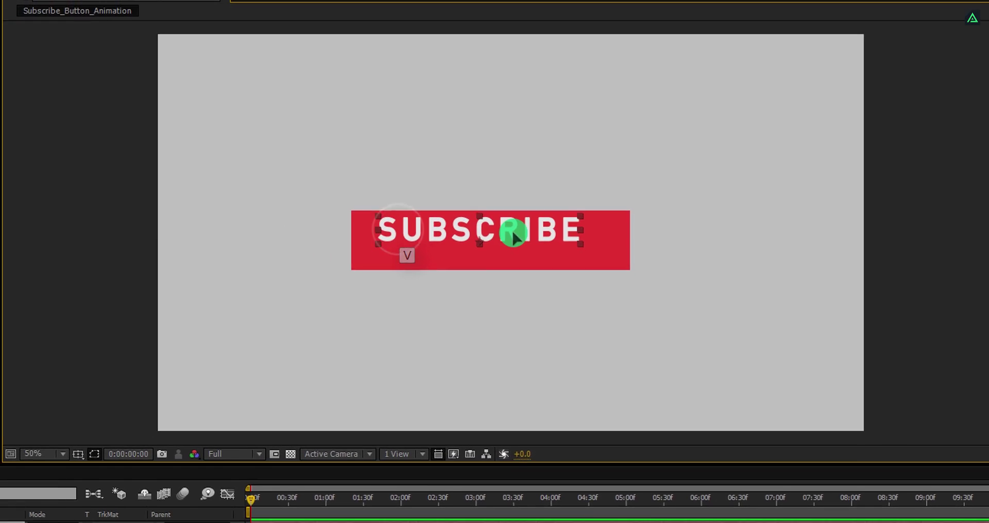
left_click(843, 404)
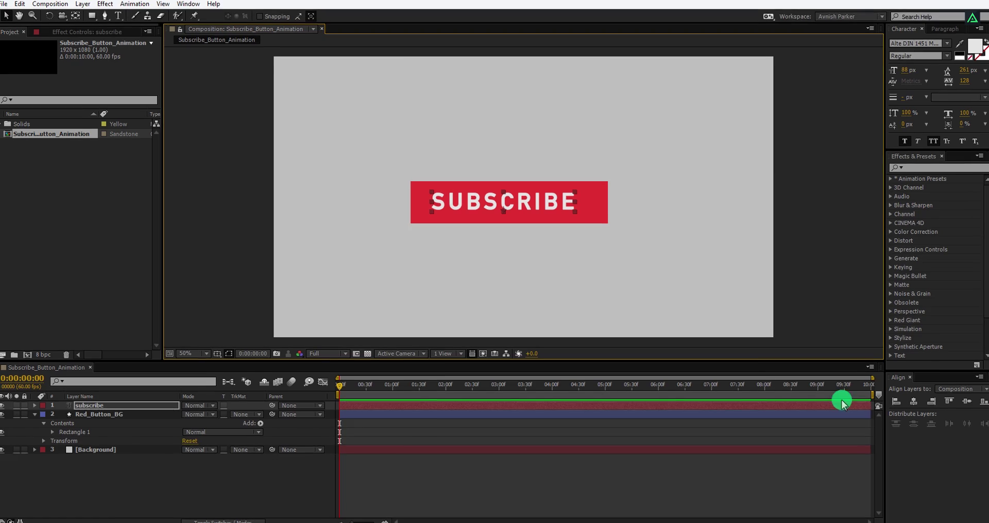
left_click(914, 402)
Keyframe Red_Button_BG's Position from 1015,722 at frame 0 to 1015,519 at 1:01
left_click(136, 412)
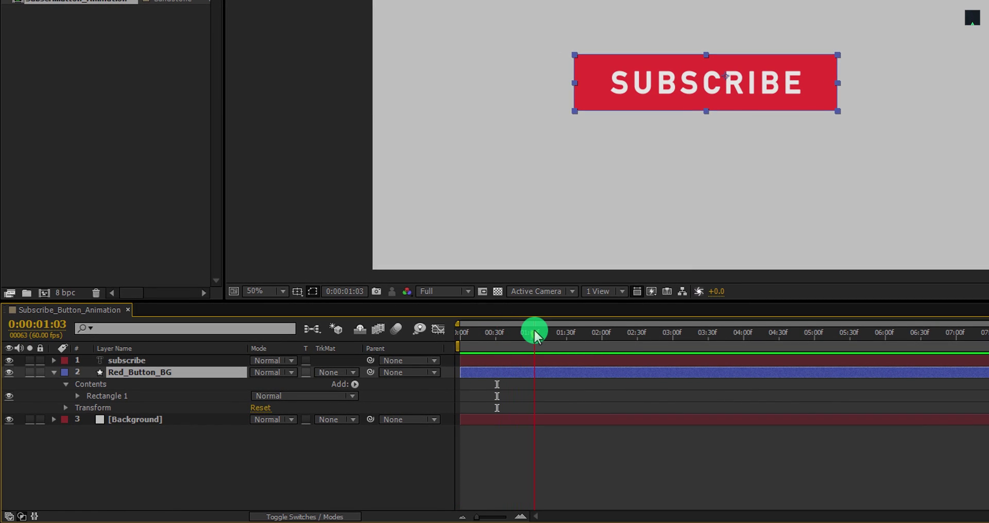
left_click_drag(534, 333, 532, 332)
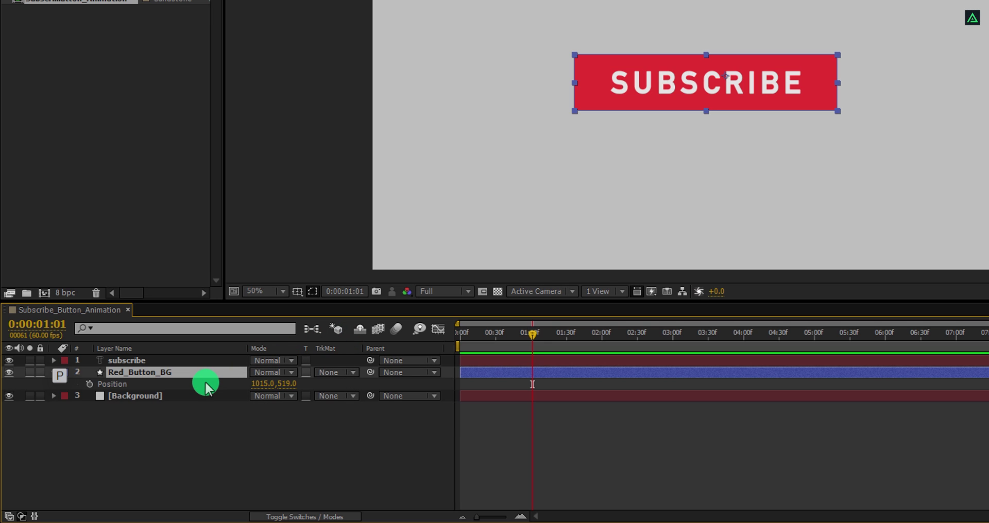
left_click(89, 384)
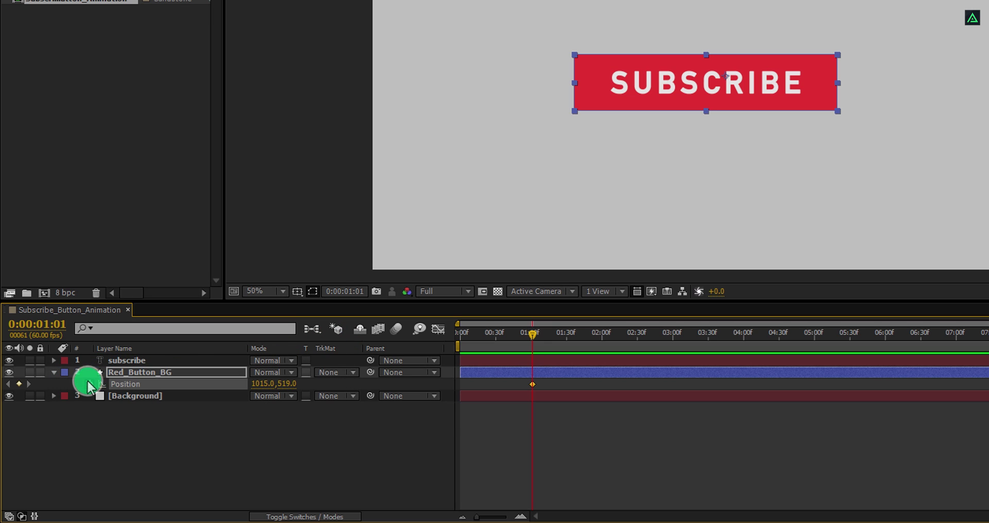
left_click_drag(470, 345, 451, 334)
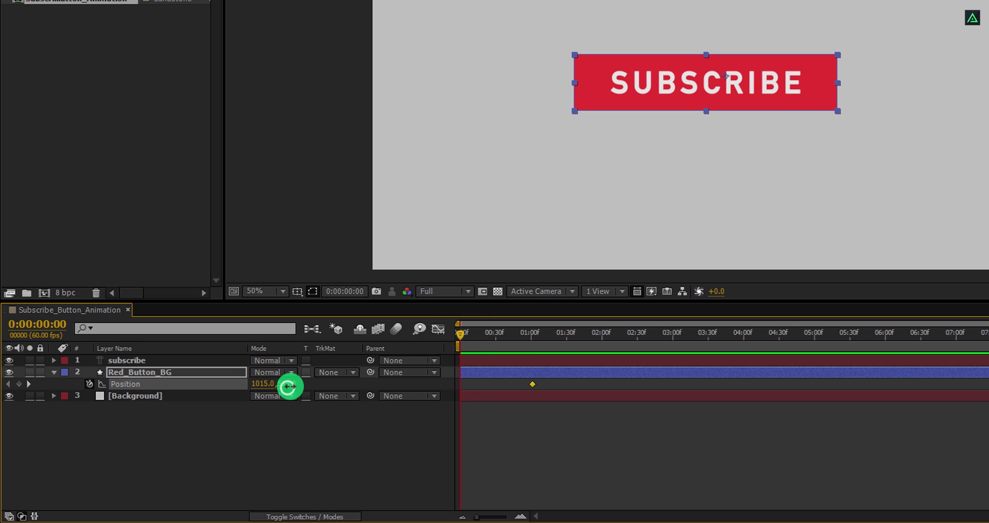
left_click_drag(289, 386, 482, 336)
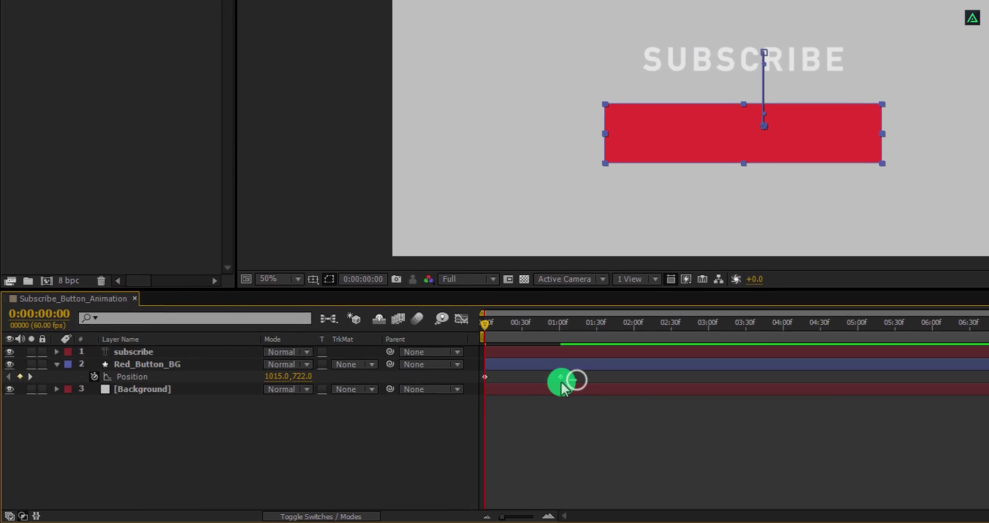
Apply Easy Ease to the Position keyframes and lengthen the end keyframe's influence in the Graph Editor
right_click(485, 377)
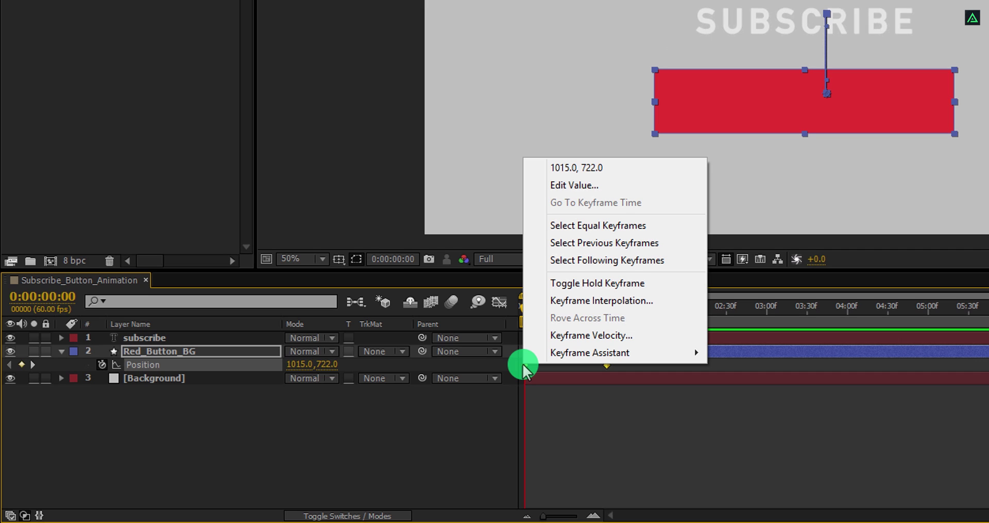
mouse_move(577, 352)
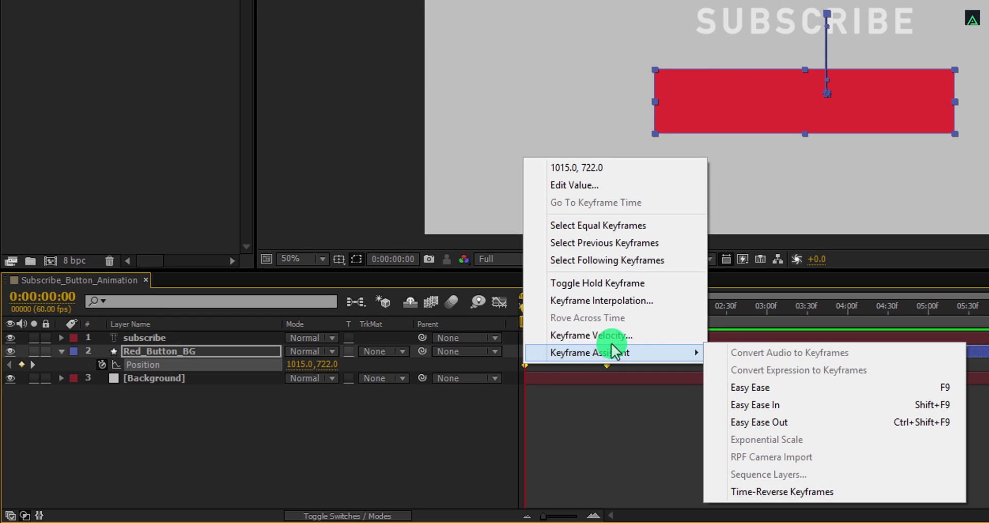
left_click(783, 393)
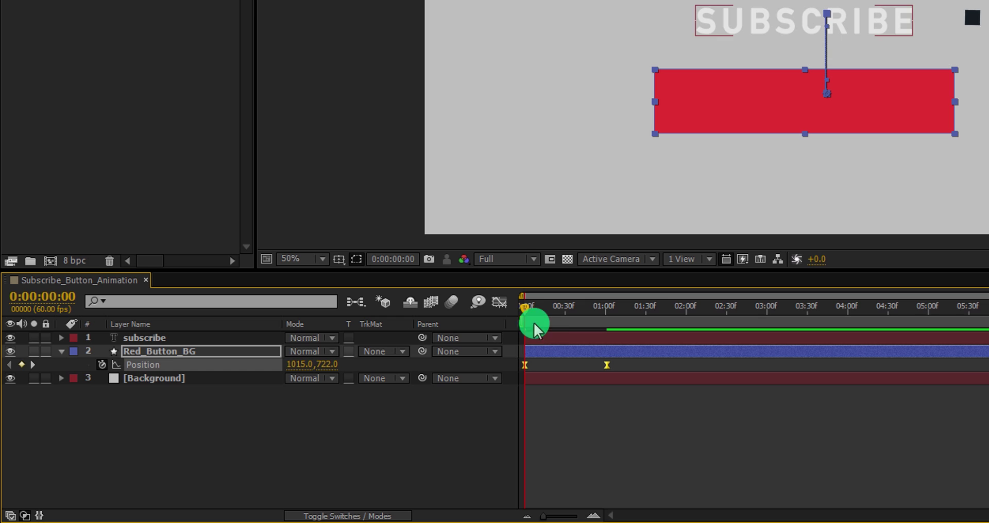
left_click(498, 301)
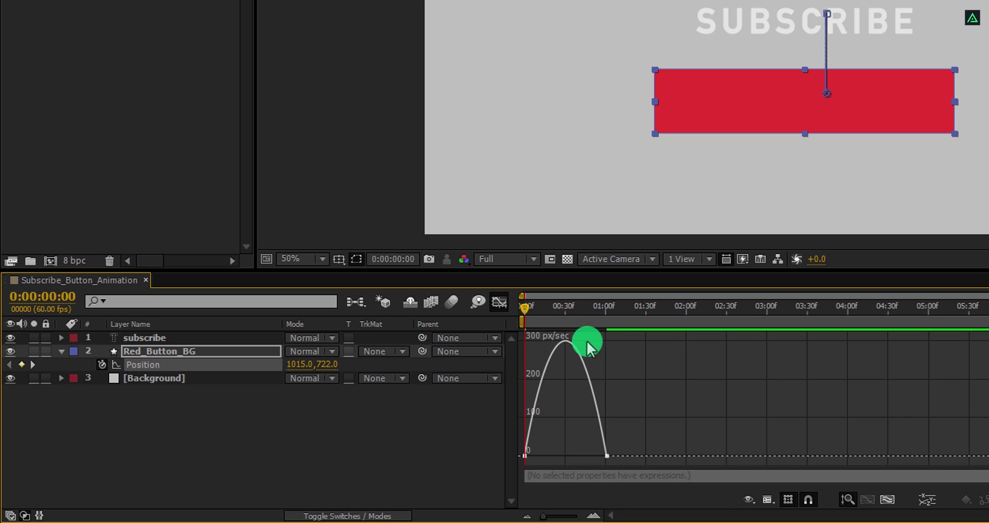
right_click(623, 365)
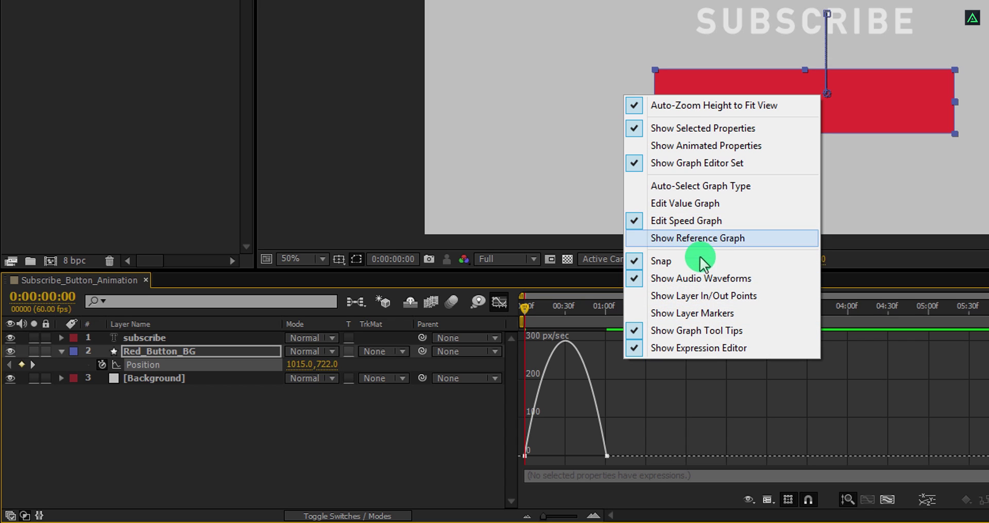
left_click(623, 448)
left_click_drag(623, 448, 561, 457)
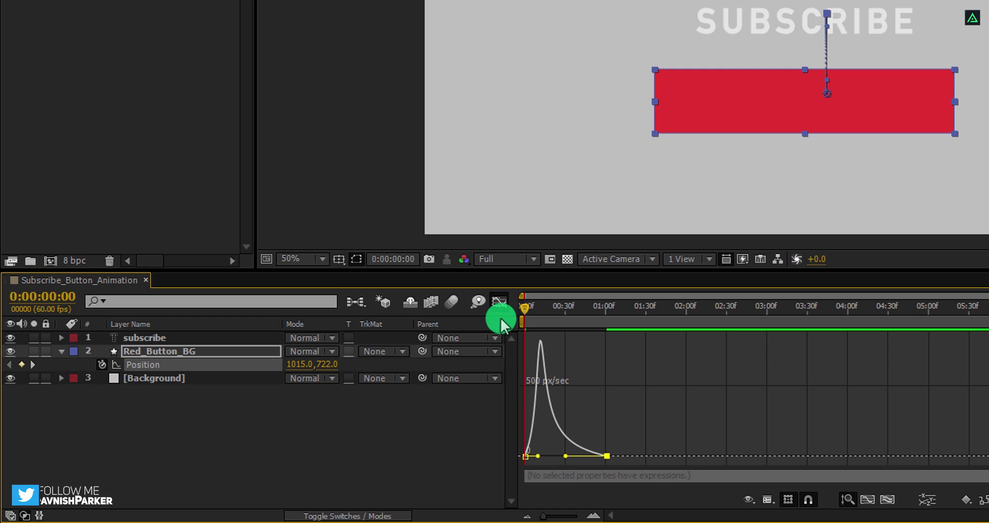
Scrub the timeline to preview the button rising up behind the text
left_click(500, 302)
left_click(537, 315)
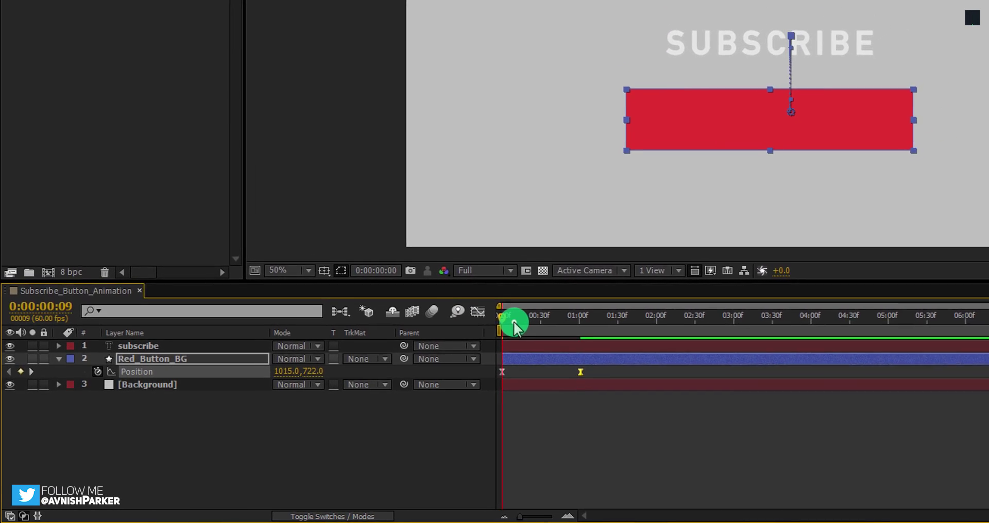
mouse_move(514, 326)
left_mouse_down()
mouse_move(540, 327)
mouse_move(502, 325)
mouse_move(556, 325)
mouse_move(518, 322)
left_mouse_up()
left_click_drag(461, 342, 521, 346)
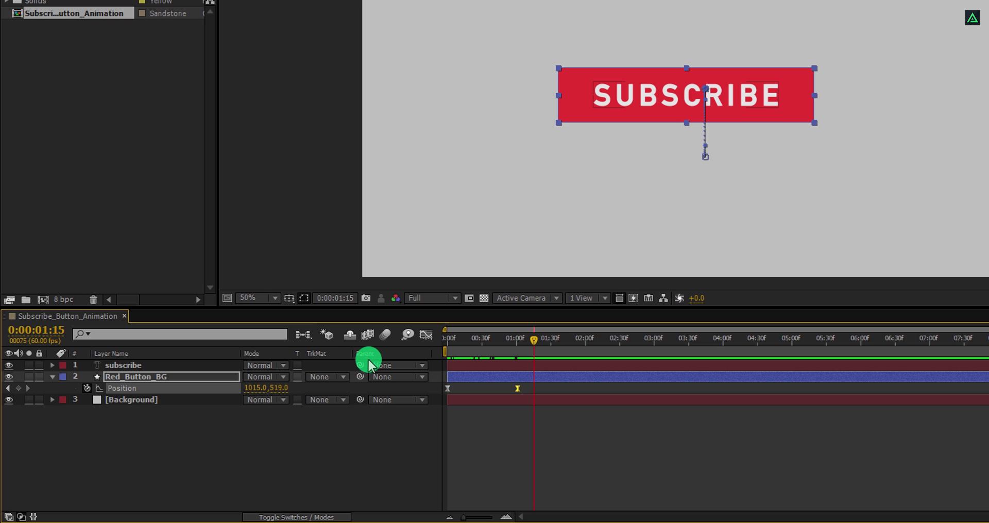
key("F4")
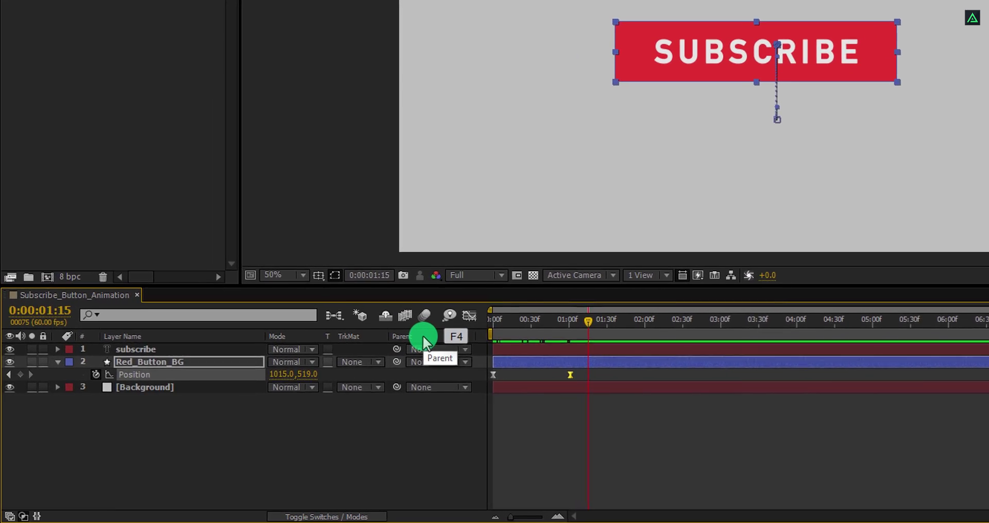
key("F4")
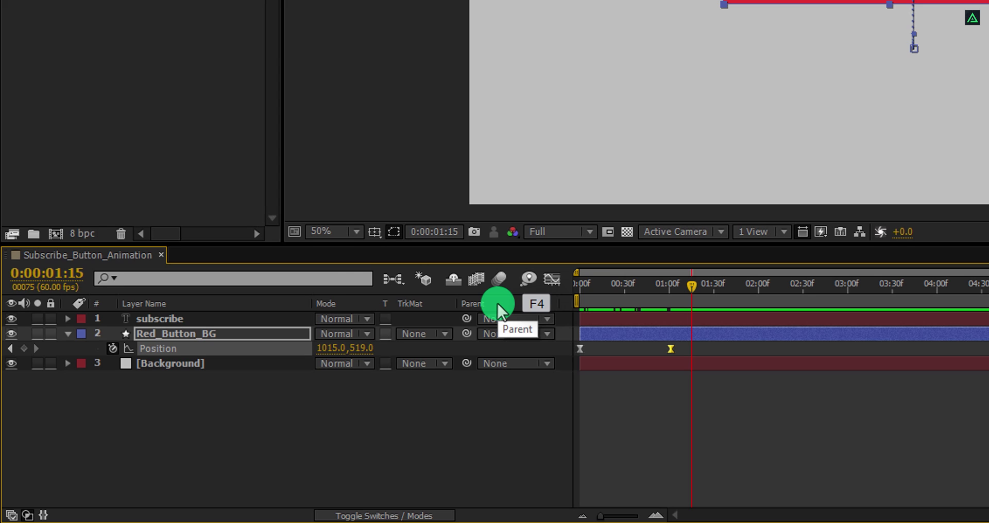
Show the Parent column and parent the subscribe text layer to Red_Button_BG
right_click(499, 305)
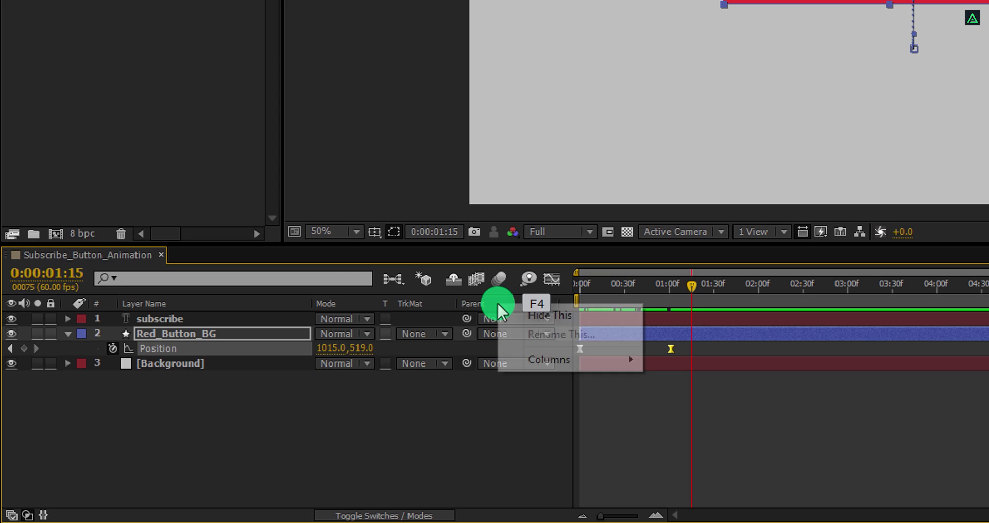
mouse_move(595, 359)
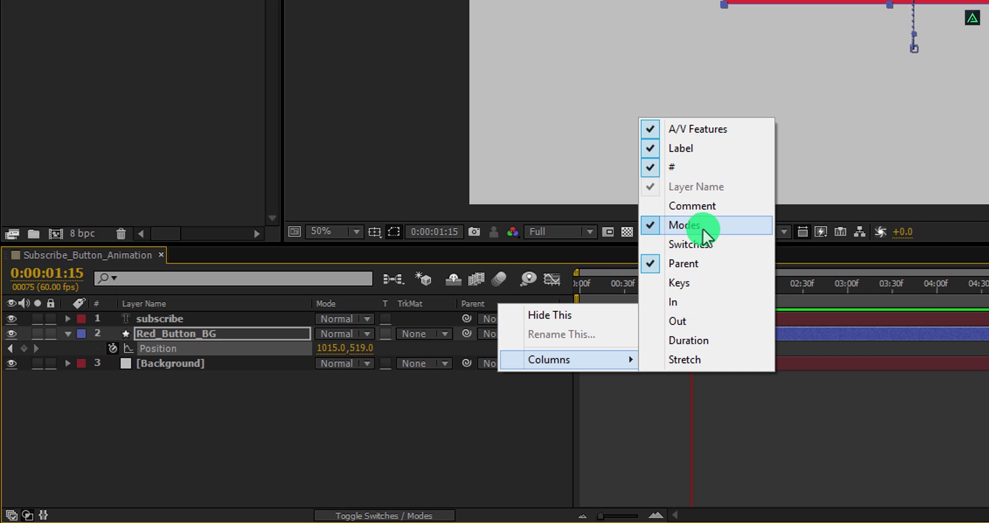
left_click(471, 322)
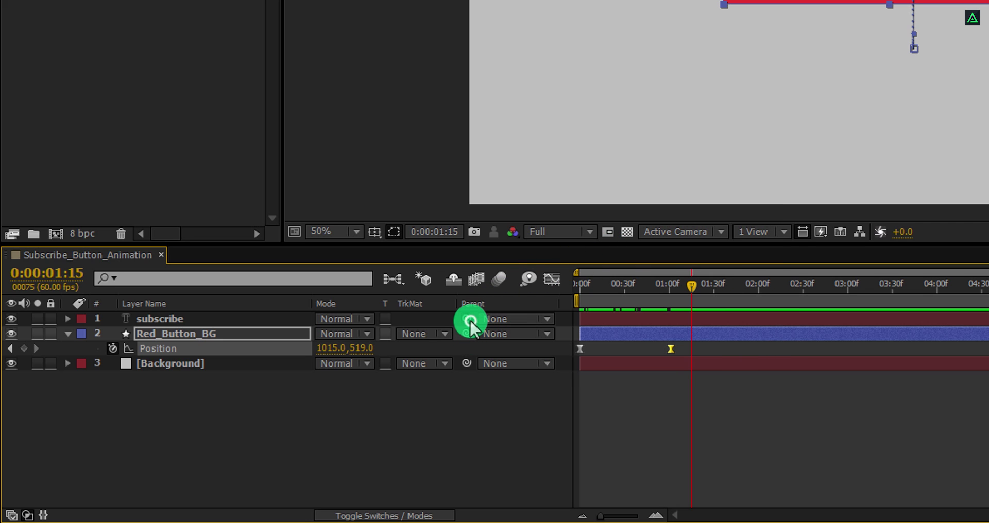
left_click_drag(468, 318, 215, 332)
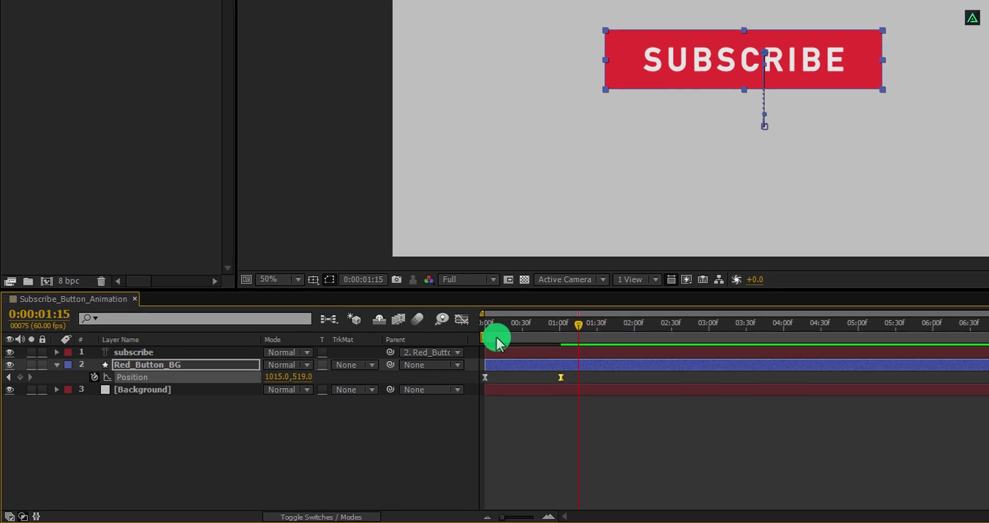
left_click_drag(511, 312, 533, 343)
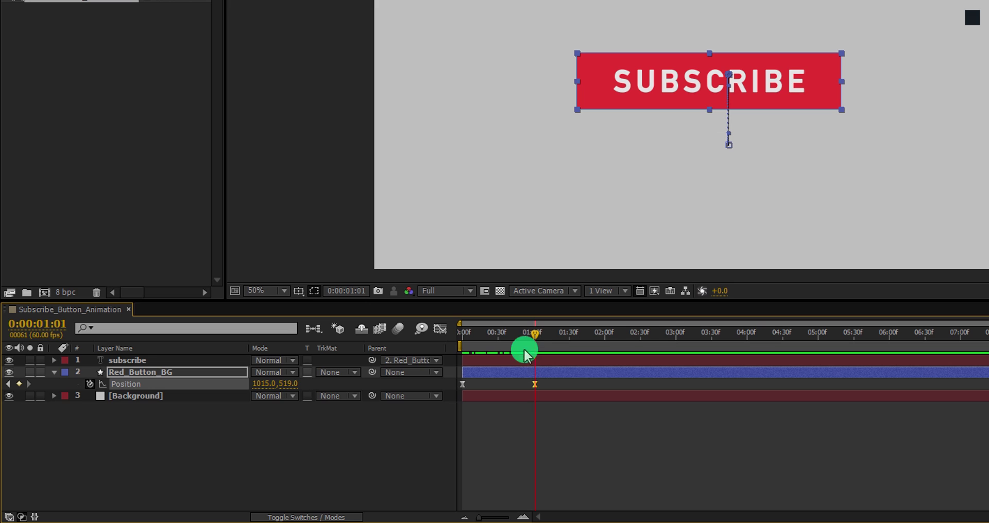
Duplicate Red_Button_BG as White_Button_BG and reveal both layers' Position keyframes
left_click(162, 379)
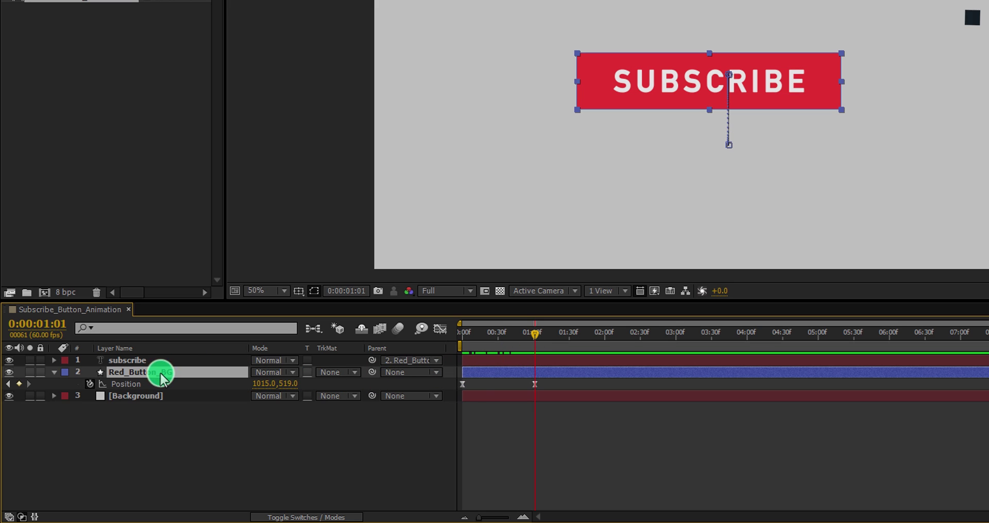
key("ctrl+d")
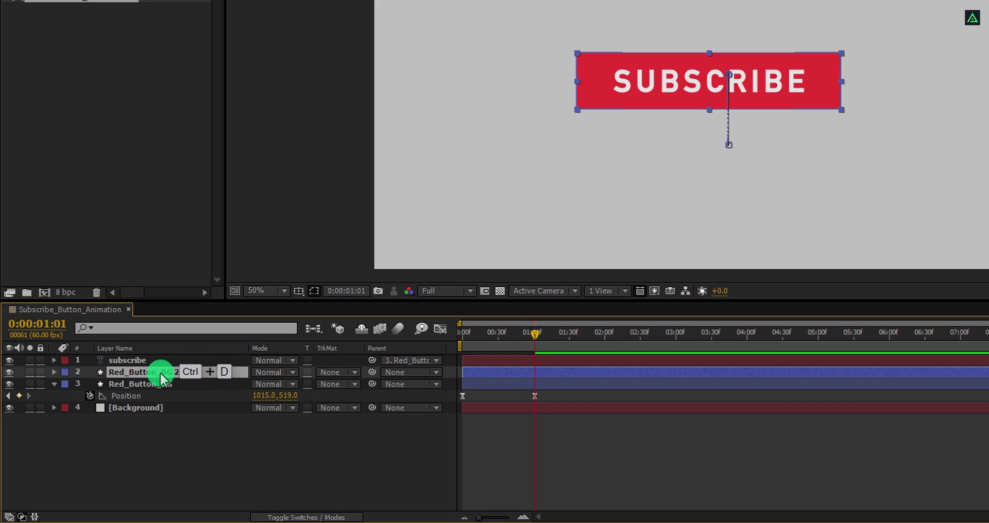
key("Return")
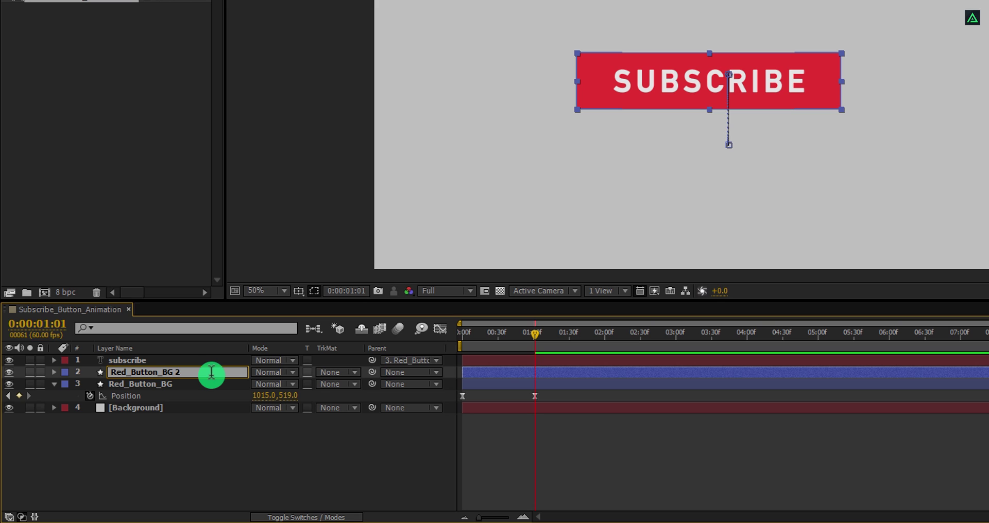
key("BackSpace")
key("BackSpace")
type("White")
key("Return")
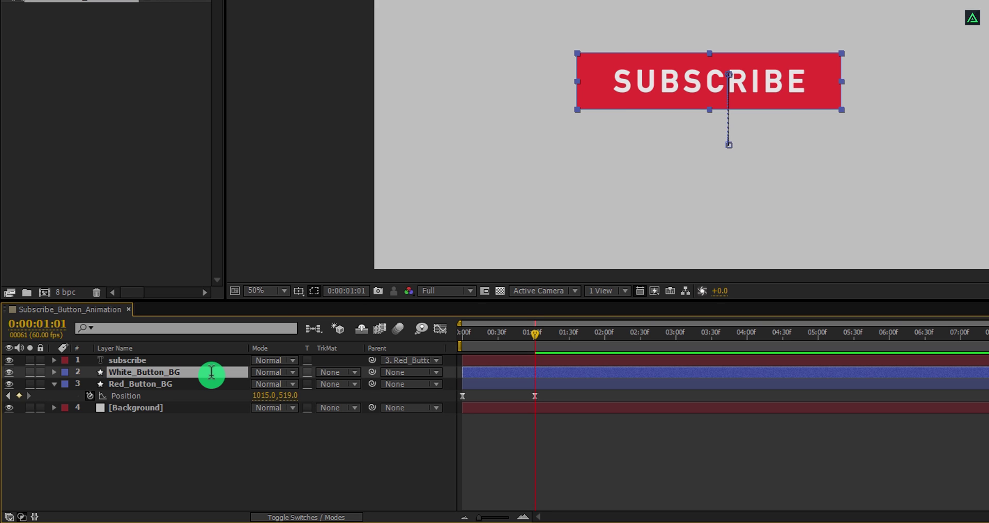
left_click(179, 386, "shift")
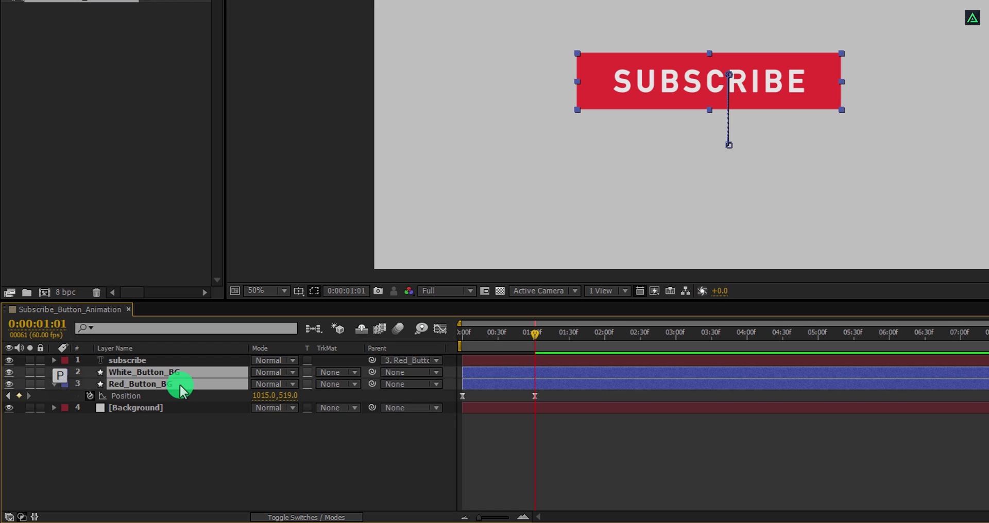
key("p")
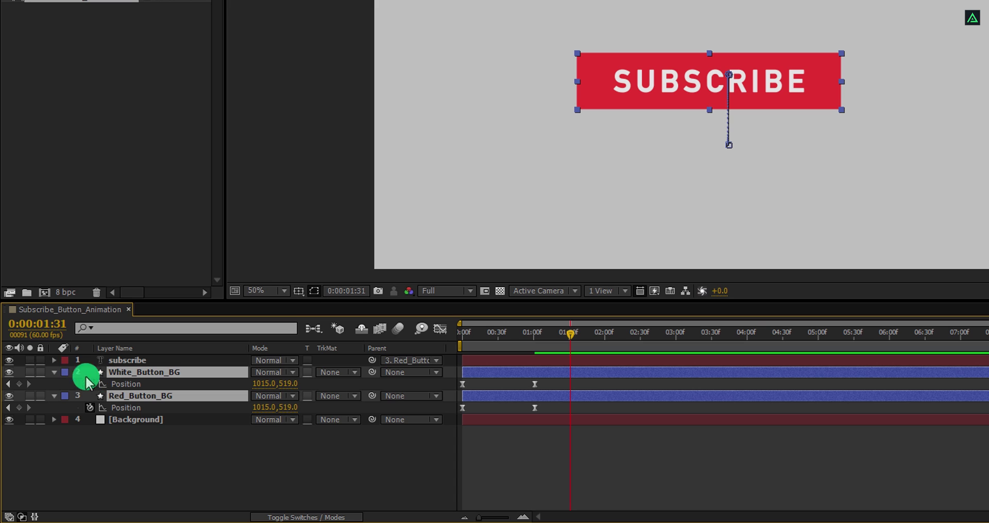
Keyframe both backgrounds at 1:31, then at 2:01 set Red_Button_BG X 893 and White_Button_BG X 1104
left_click(19, 384)
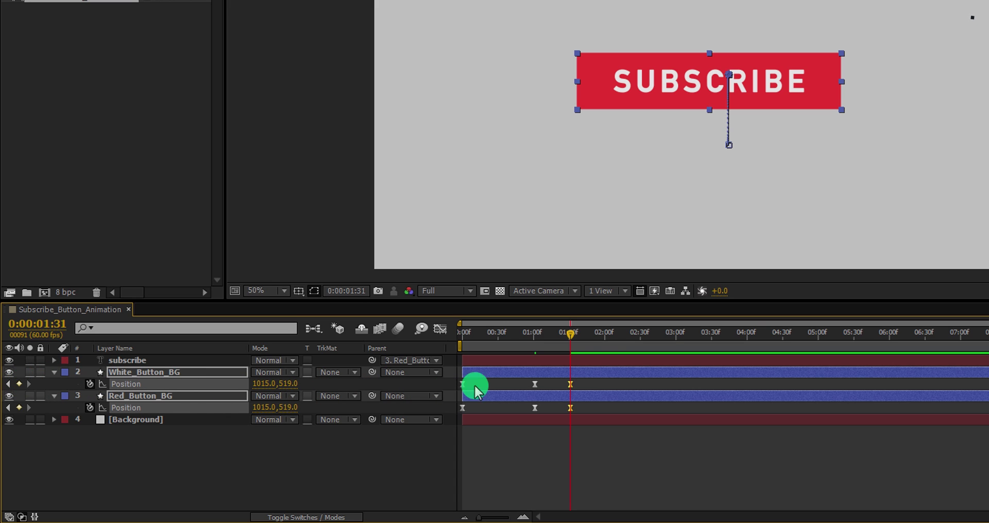
left_click(605, 335)
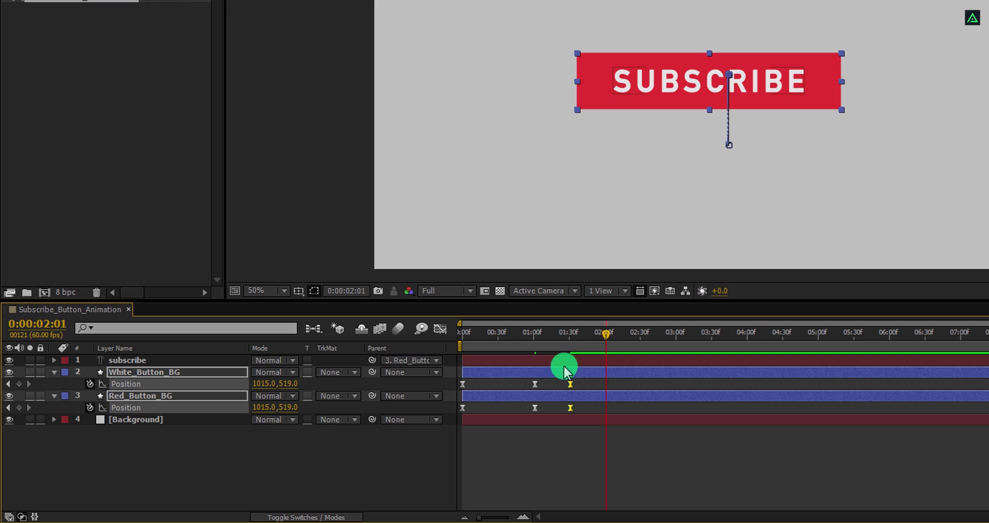
left_click(357, 379)
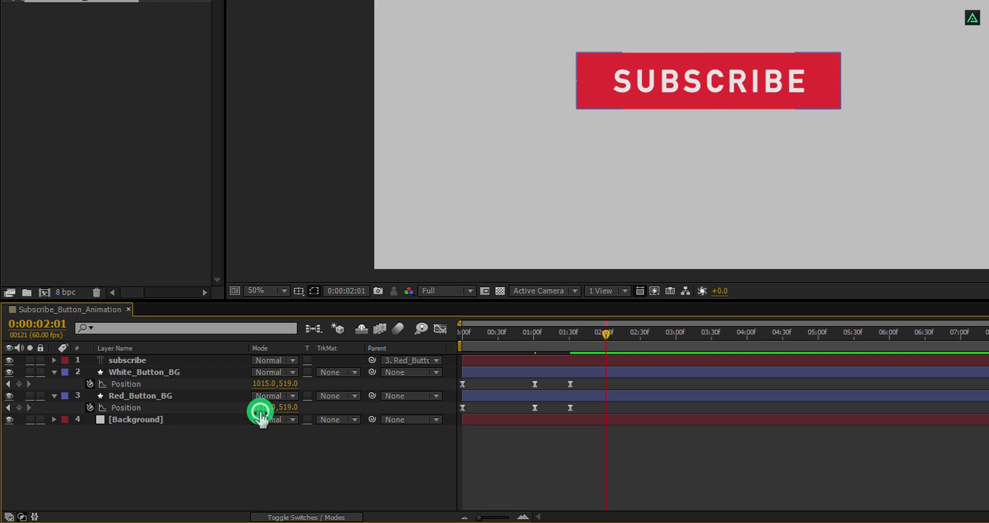
left_click_drag(260, 410, 172, 408)
left_click(216, 397)
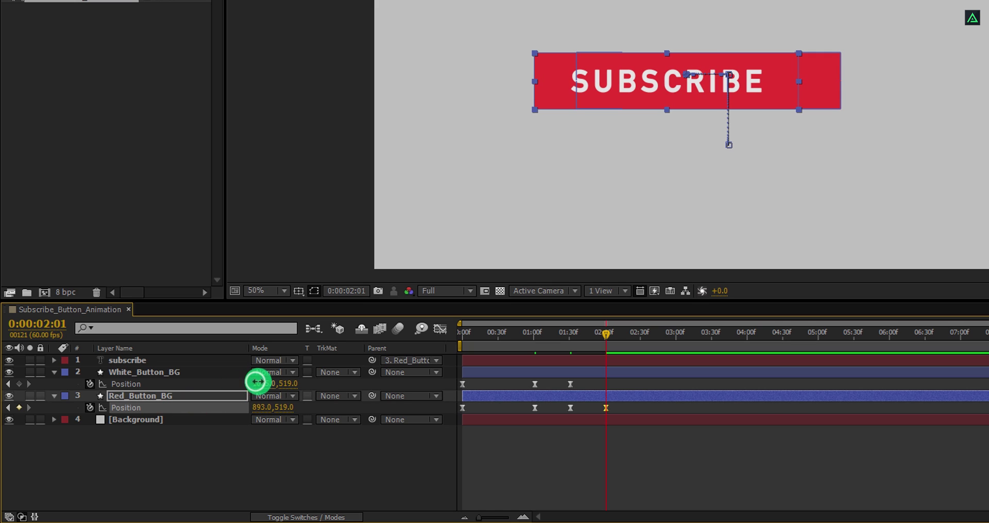
left_click_drag(257, 382, 317, 382)
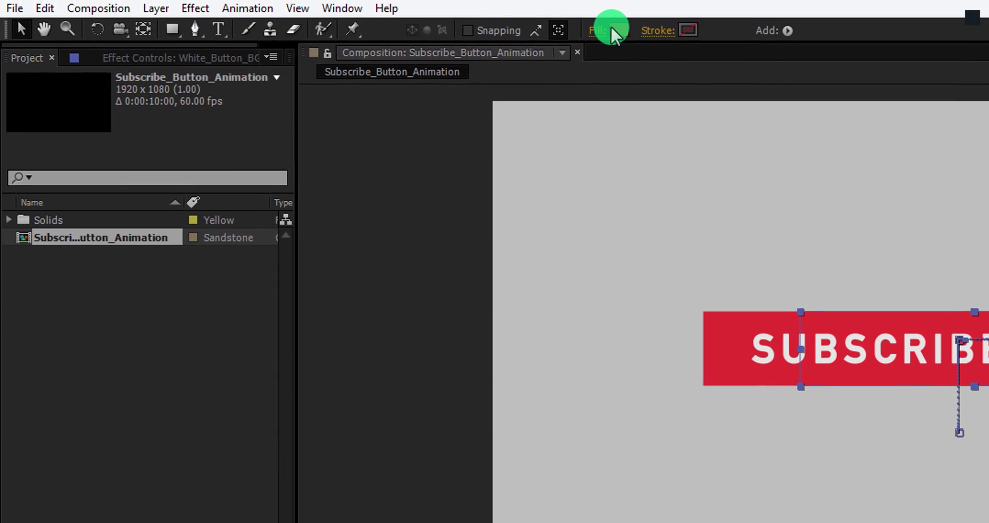
Fill White_Button_BG #FFFFFF under Red_Button_BG at X 1064, then select Bell_Icon and Cursor_Icon files
left_click(603, 9)
left_click_drag(500, 92, 441, 52)
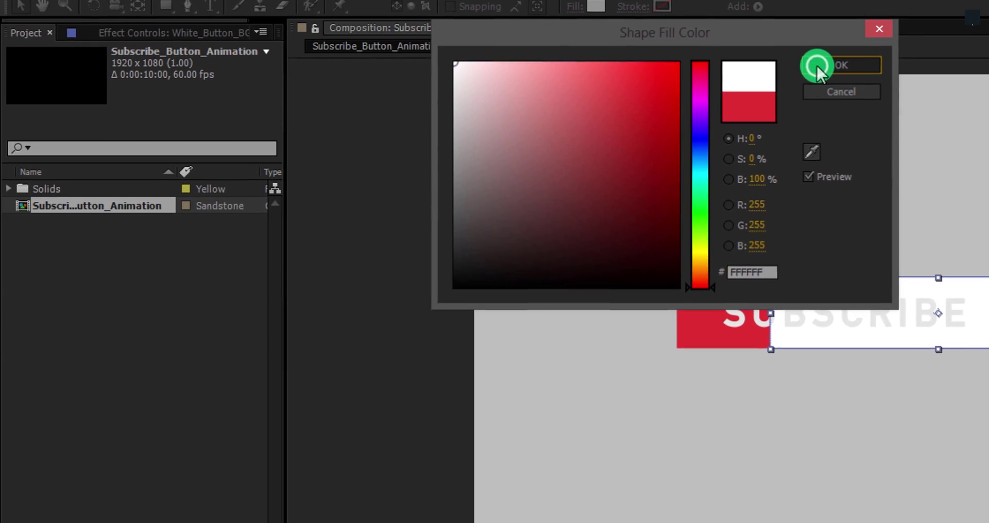
left_click(845, 93)
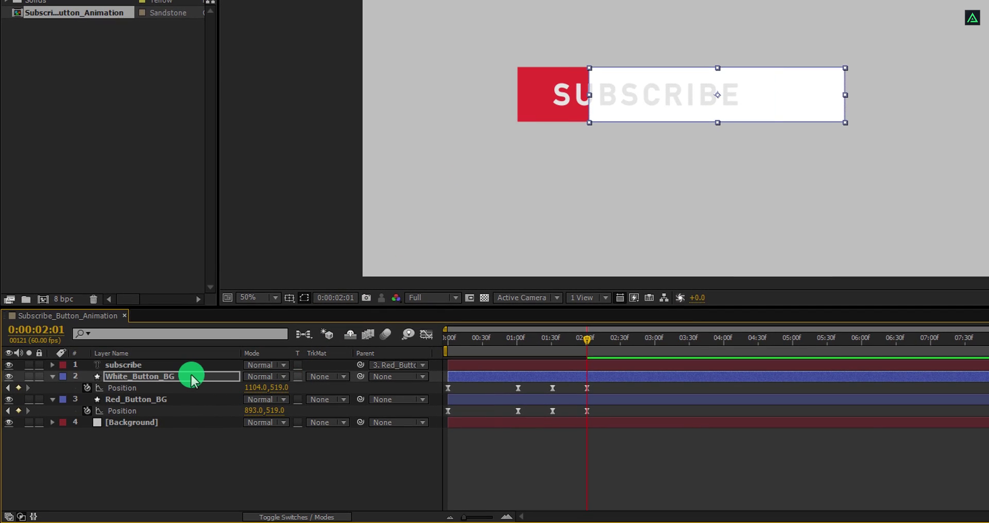
left_click_drag(191, 380, 176, 415)
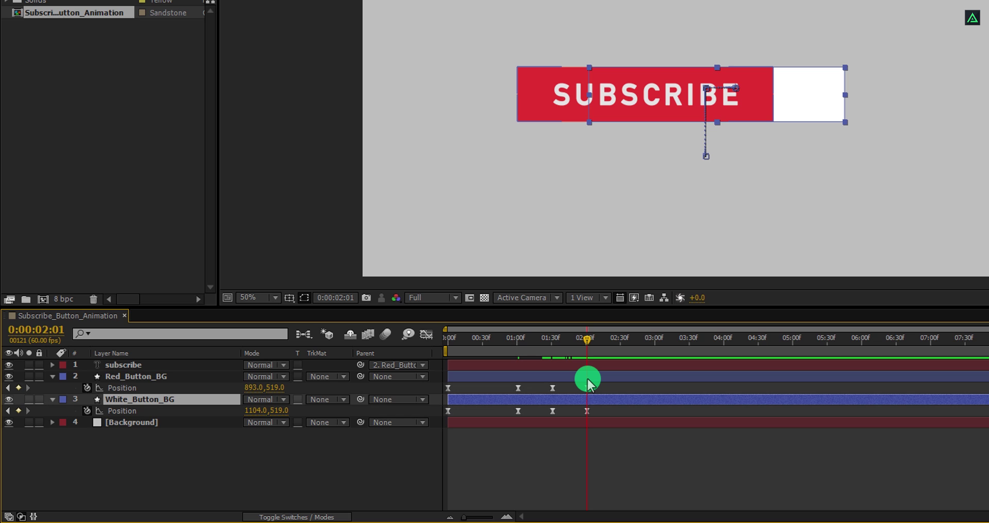
key("shift+Left")
key("shift+Left")
key("shift+Left")
key("shift+Left")
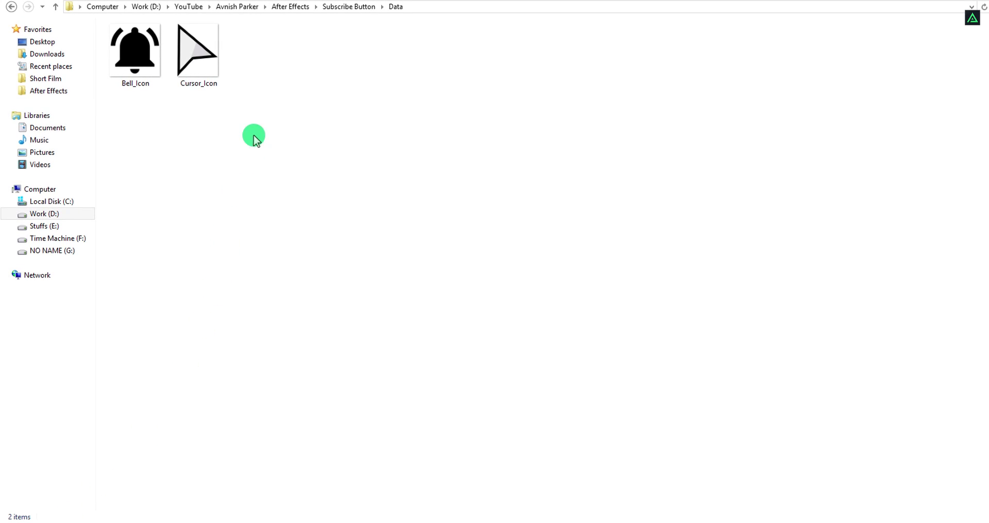
left_click_drag(266, 46, 93, 234)
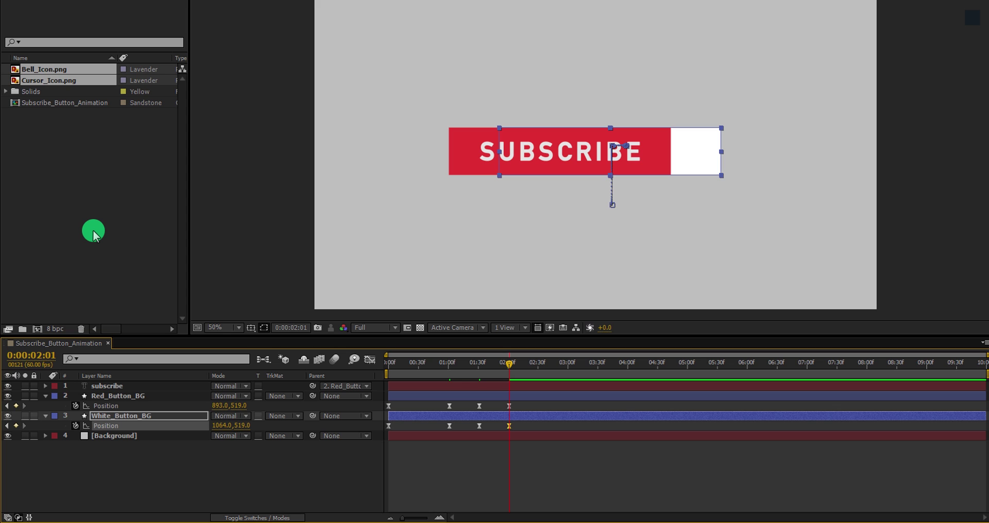
Make a new Bell_Icon composition from the imported Bell_Icon.png image
left_click(93, 234)
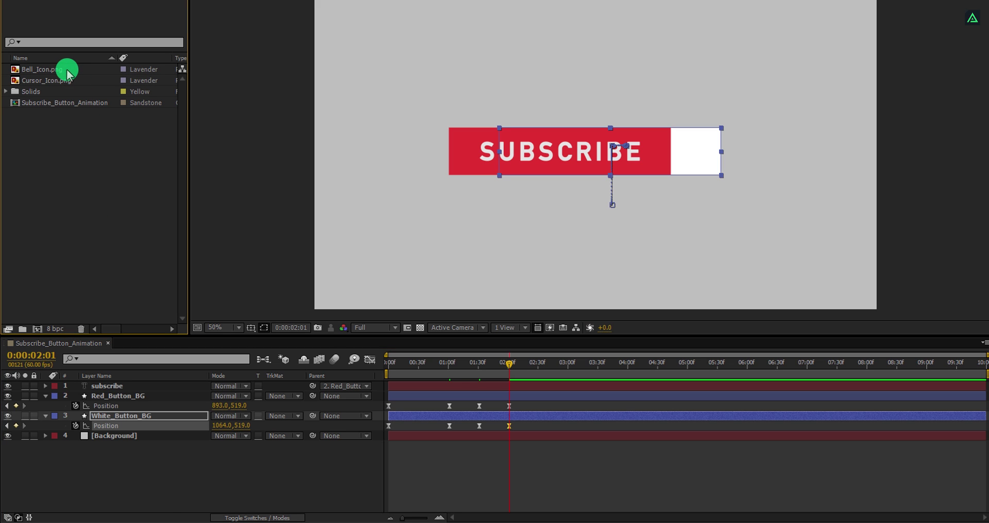
left_click_drag(66, 72, 41, 329)
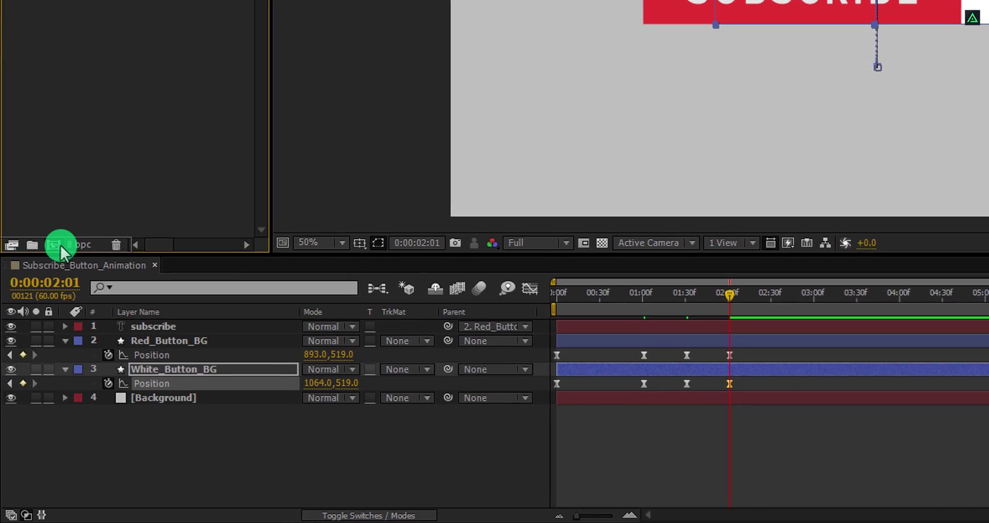
left_click_drag(60, 245, 61, 245)
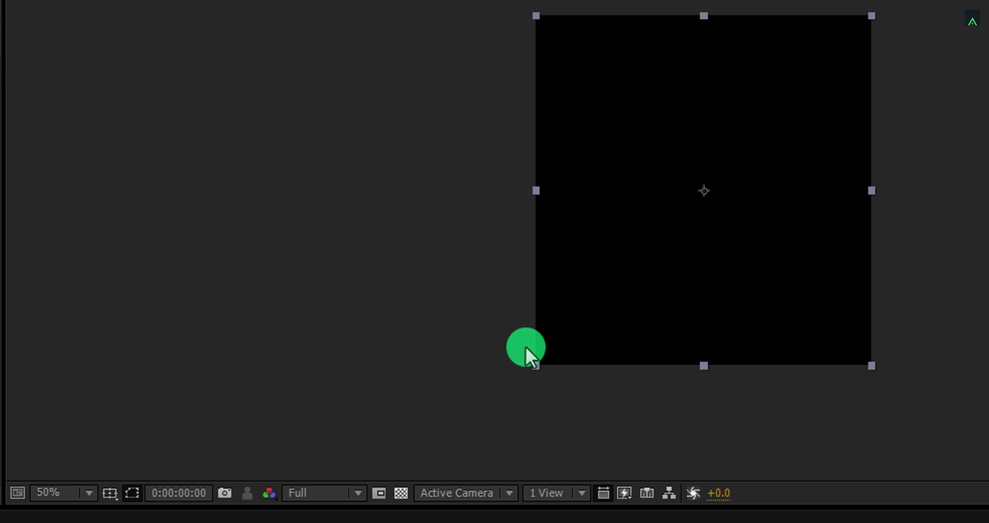
Turn on the transparency grid and zoom the bell view to 100%
left_click(401, 493)
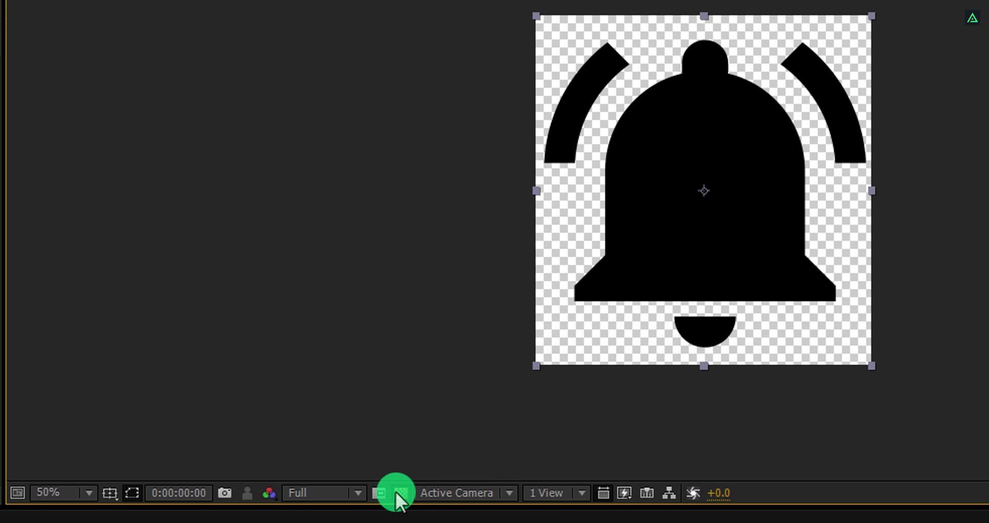
key("slash")
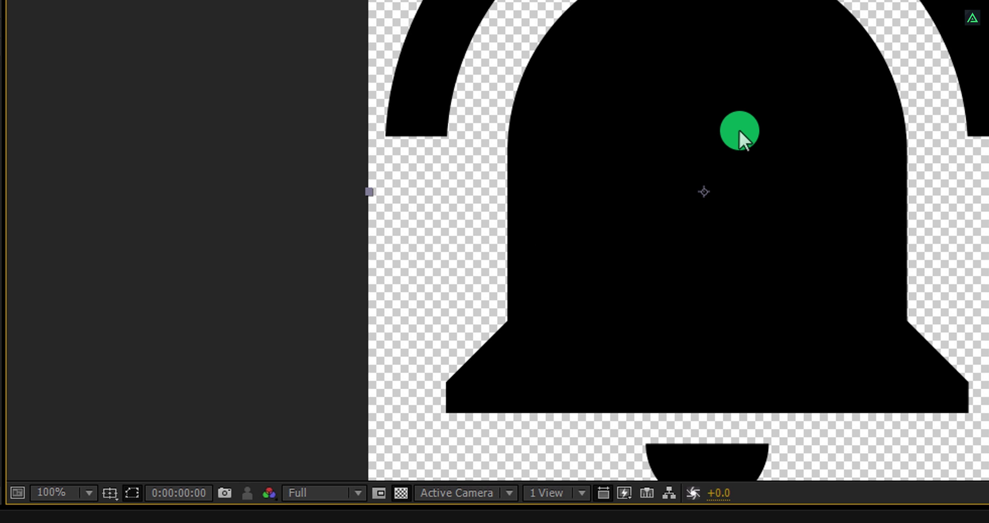
key("space")
left_click_drag(739, 130, 725, 196)
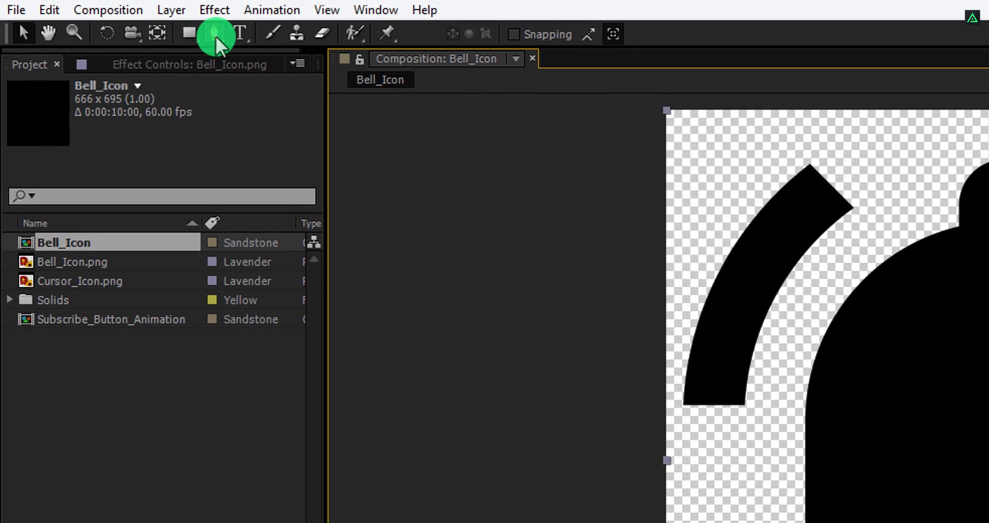
Start a Pen mask inside the left arc, across the bell's top, and down the right arc
left_click(173, 10)
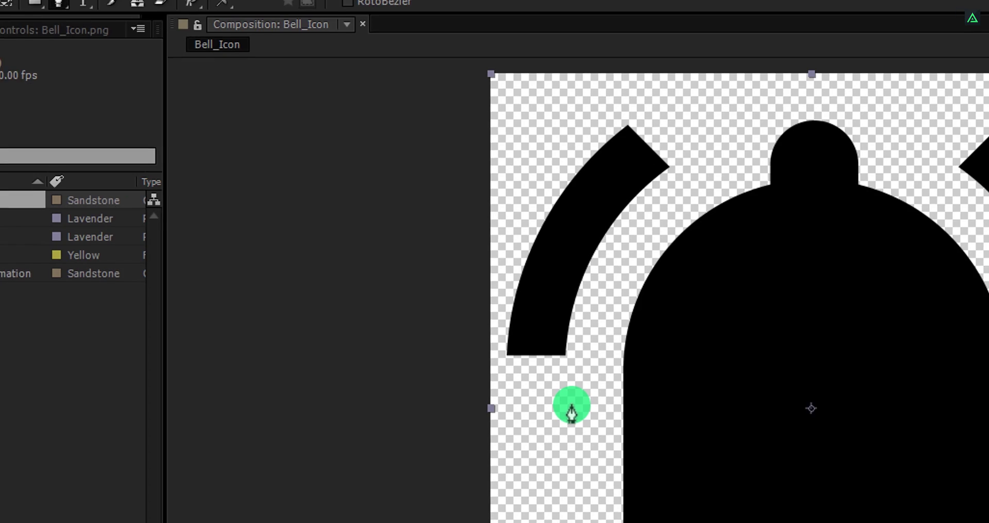
left_click(750, 456)
left_click(446, 299)
left_click(488, 212)
left_click(531, 154)
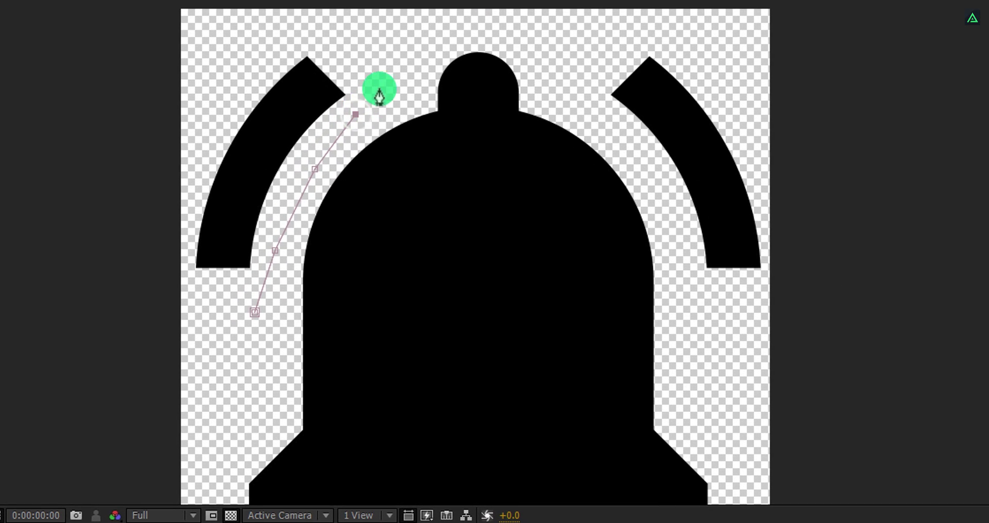
left_click(561, 117)
left_click(427, 28)
left_click(516, 28)
left_click(579, 85)
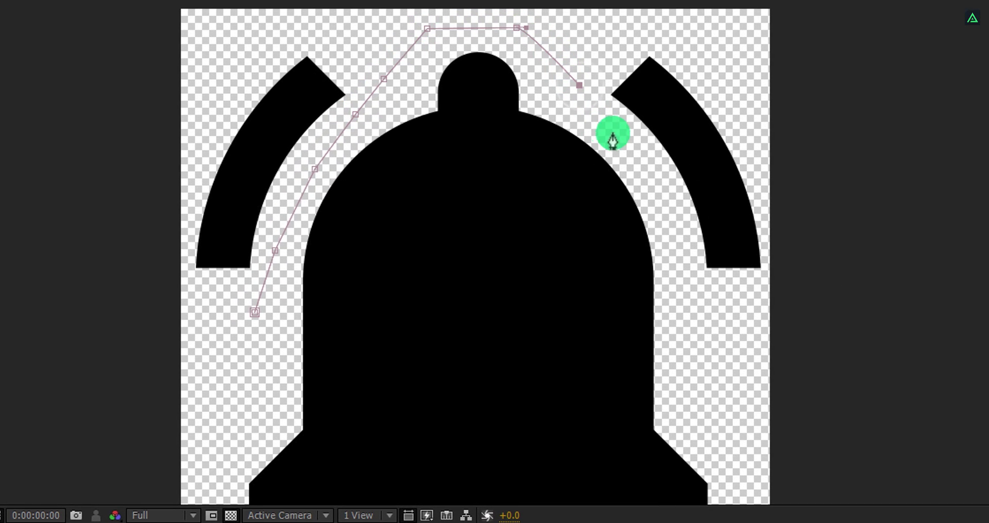
left_click(618, 134)
left_click(647, 180)
left_click(670, 248)
left_click(683, 317)
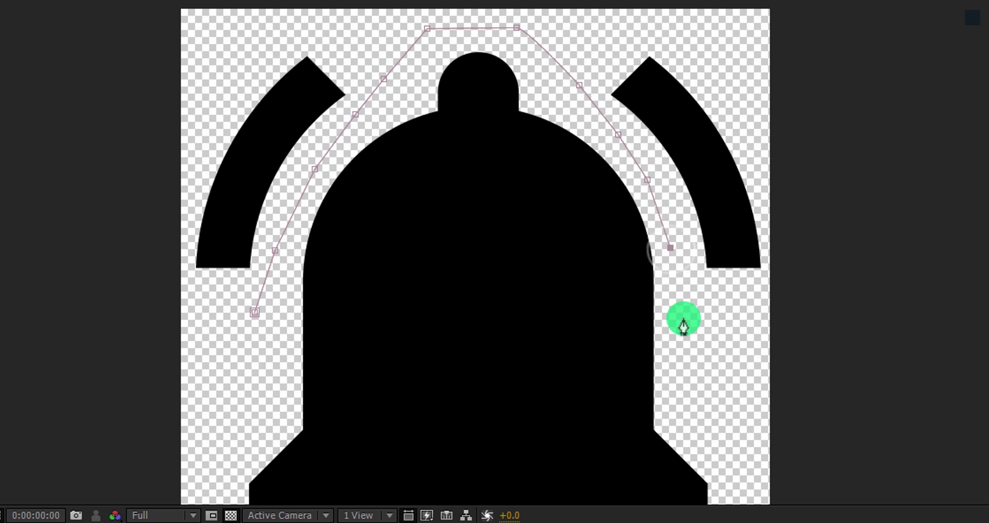
Continue the mask around the bell's right side and the clapper, then close it
left_click_drag(712, 371, 697, 252)
left_click(701, 265)
left_click(740, 335)
left_click(729, 438)
left_click(718, 453)
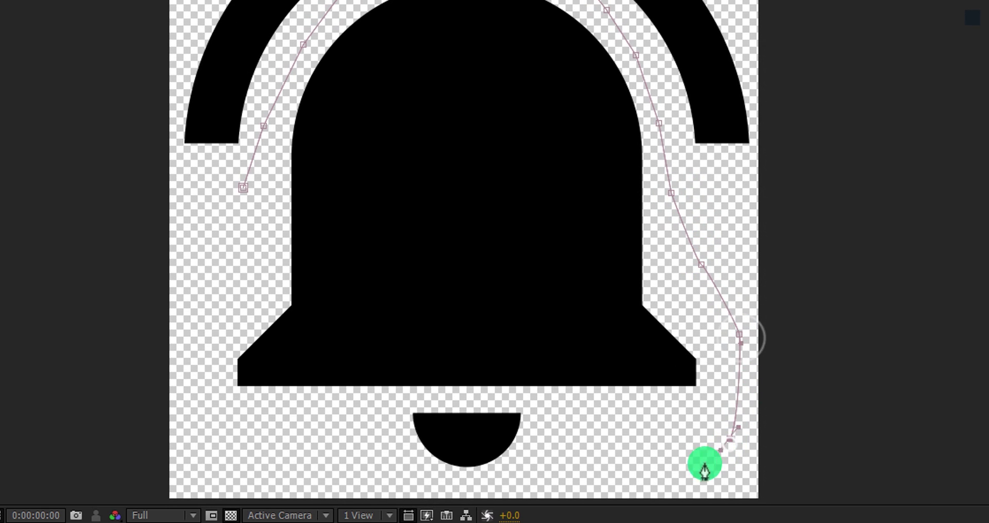
left_click(666, 494)
left_click(504, 496)
left_click(338, 490)
left_click(207, 438)
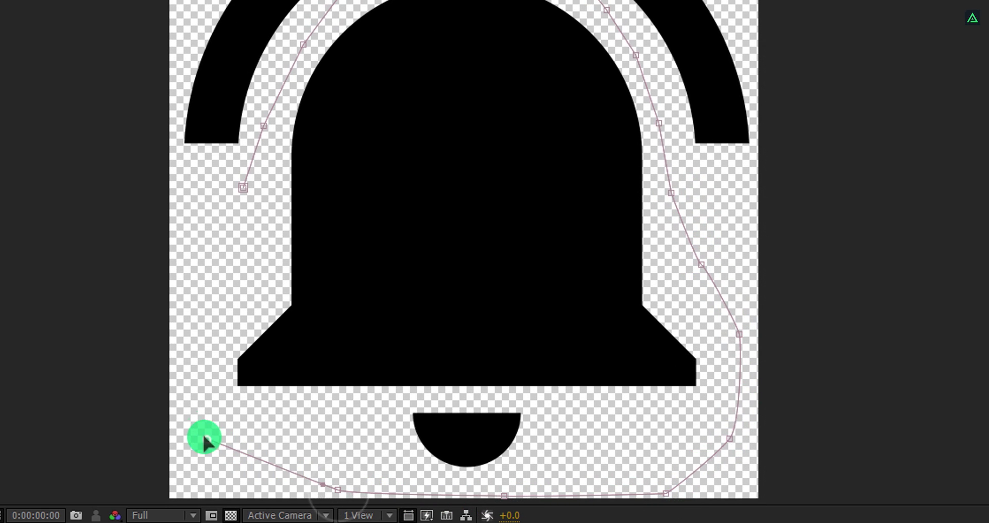
left_click_drag(182, 322, 188, 305)
left_click_drag(212, 227, 217, 223)
left_click(243, 188)
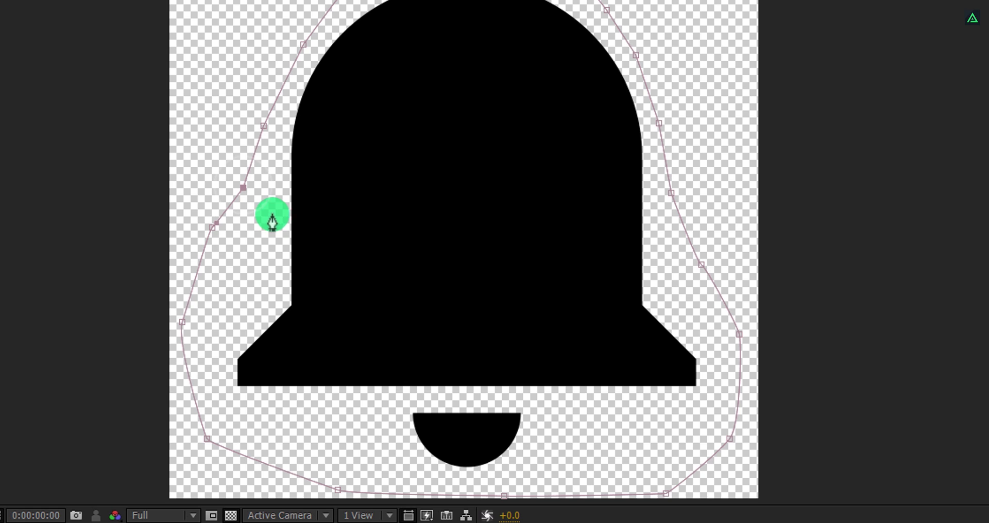
left_click_drag(509, 174, 459, 242)
scroll(501, 232, "down", 2)
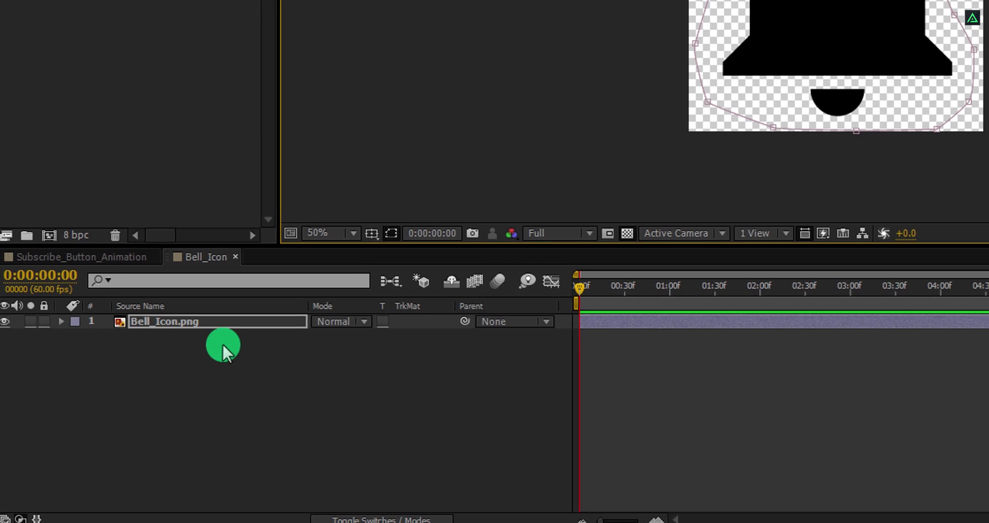
Duplicate the Bell_Icon.png layer and switch the top copy's Mask 1 to Subtract
left_click(211, 318)
key("ctrl+d")
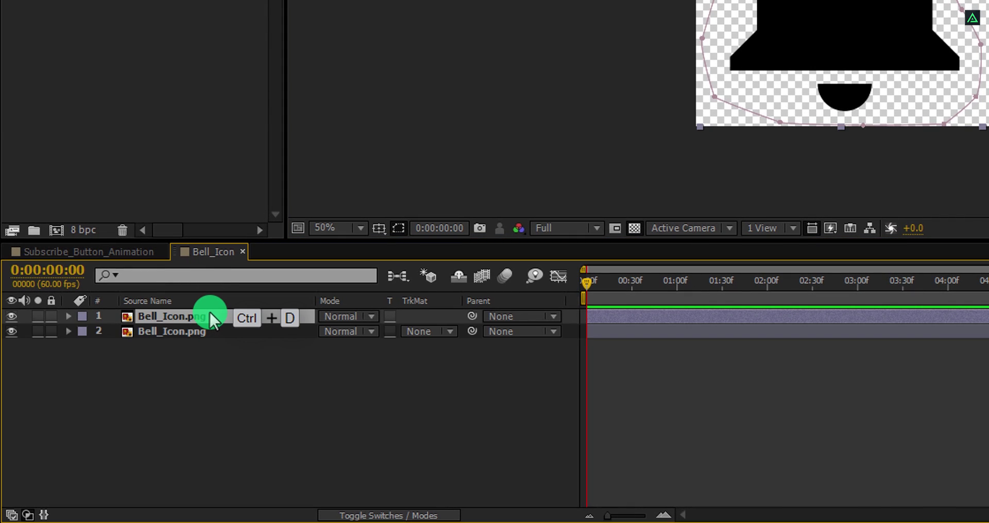
key("m")
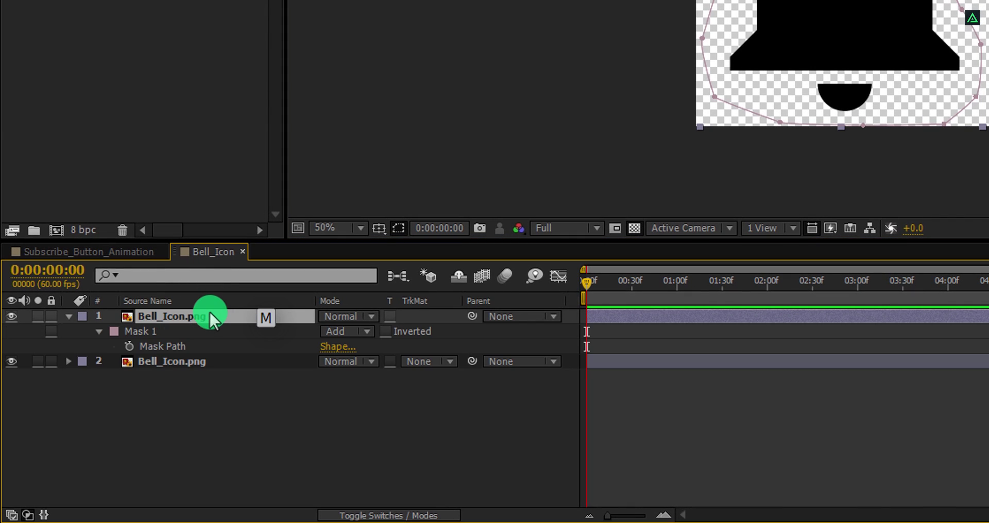
left_click(358, 330)
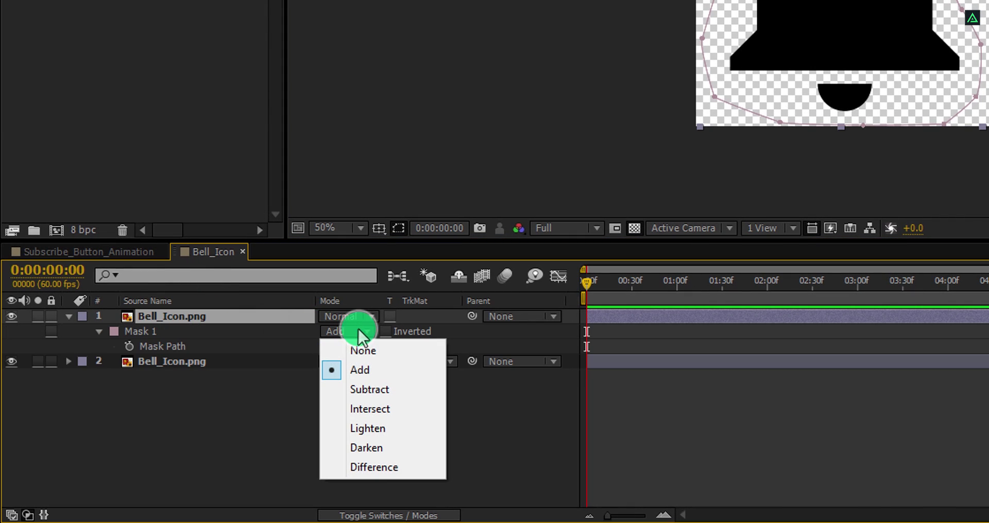
left_click(367, 389)
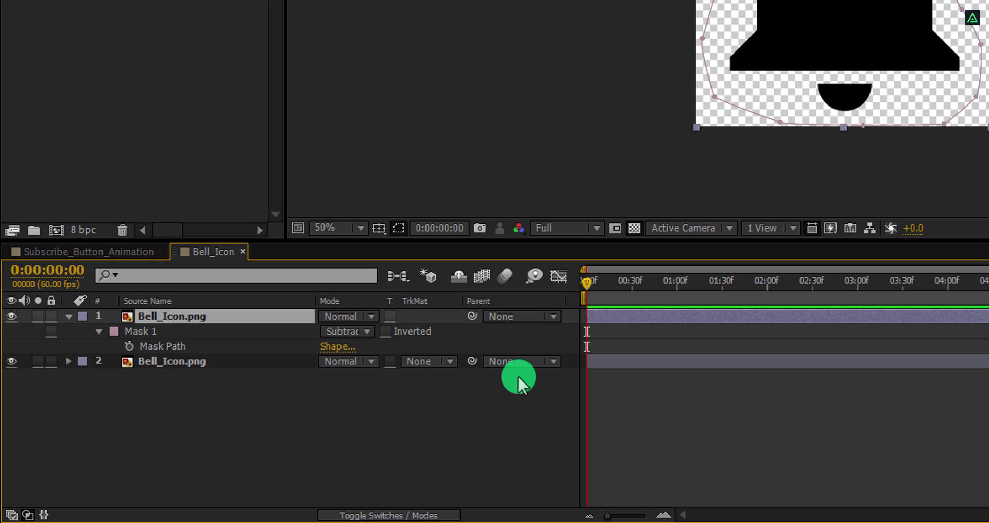
key("s")
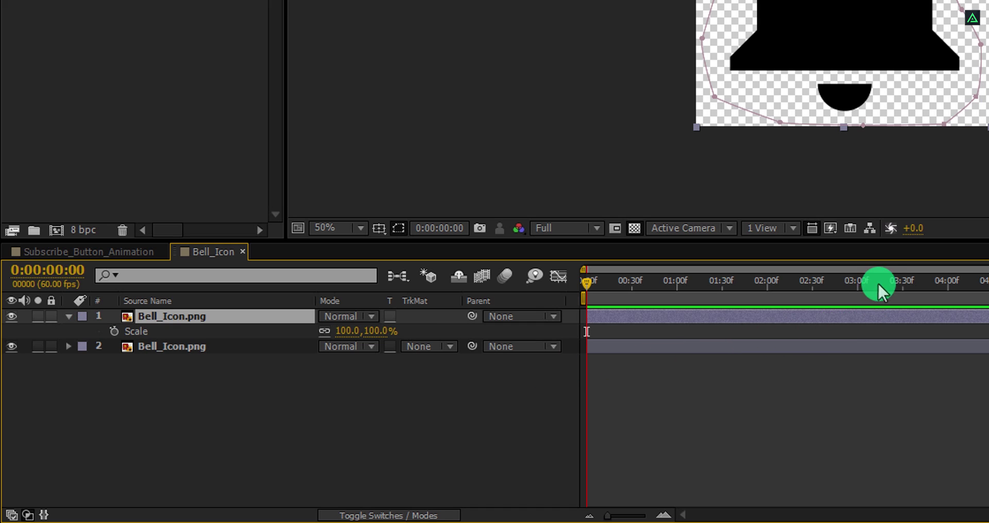
Key the top bell layer's Scale from 58% at 0:00:02:29 to 100% at 0:00:03:02
left_click(861, 286)
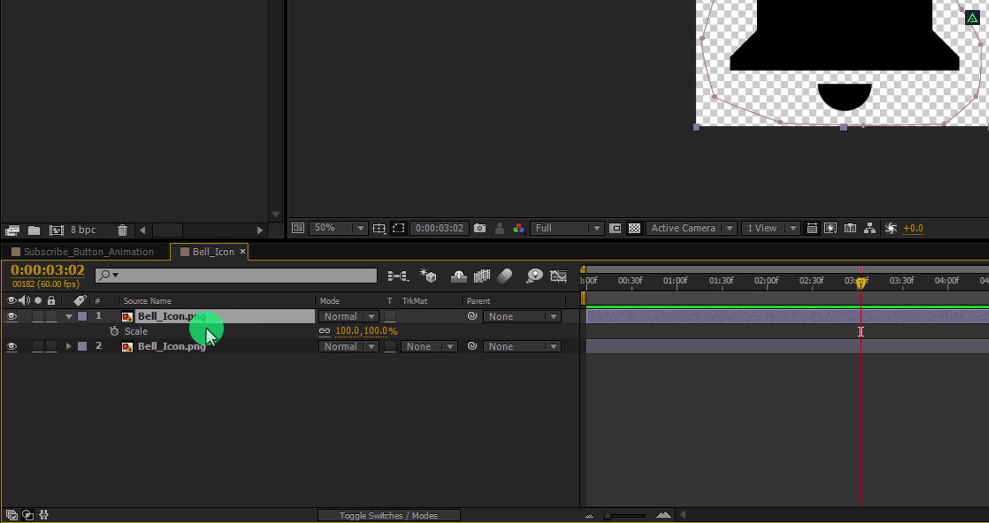
left_click(114, 332)
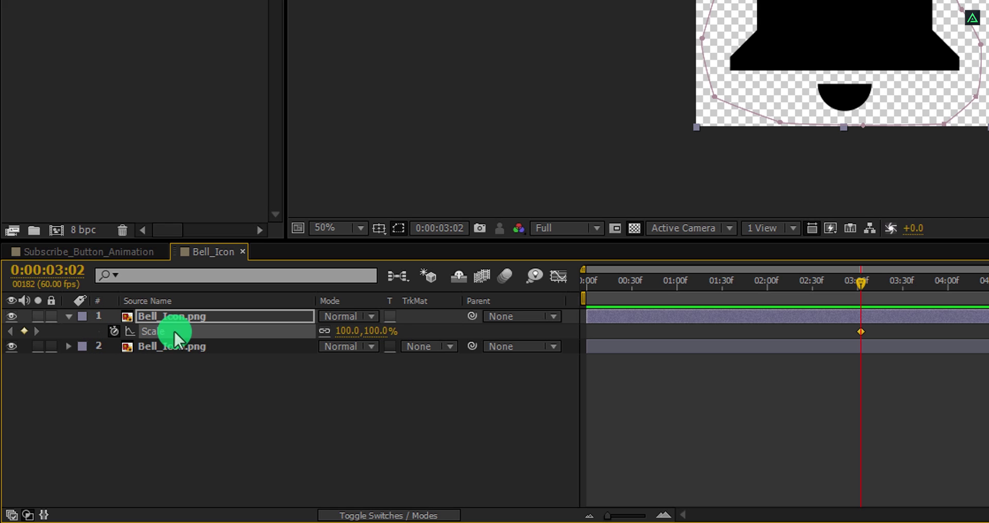
left_click_drag(773, 298, 562, 351)
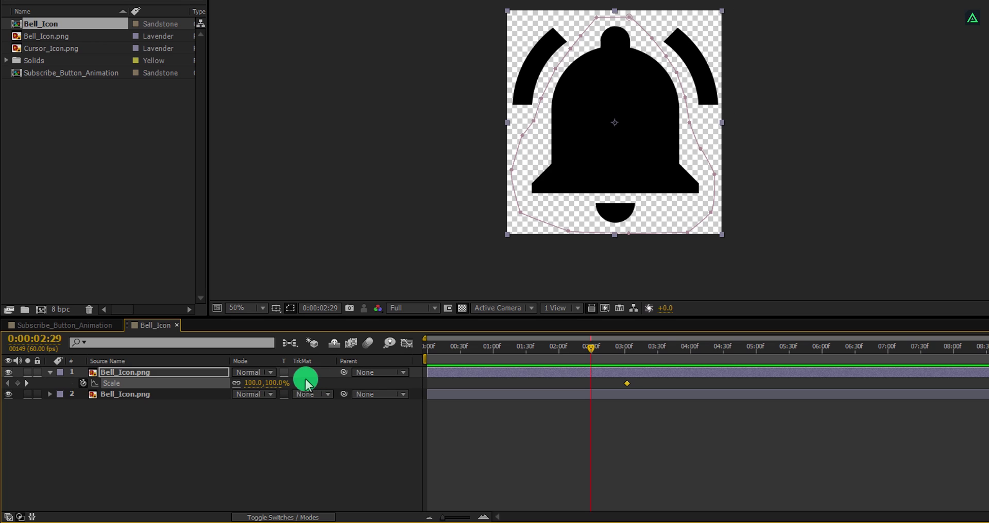
left_click_drag(275, 381, 259, 389)
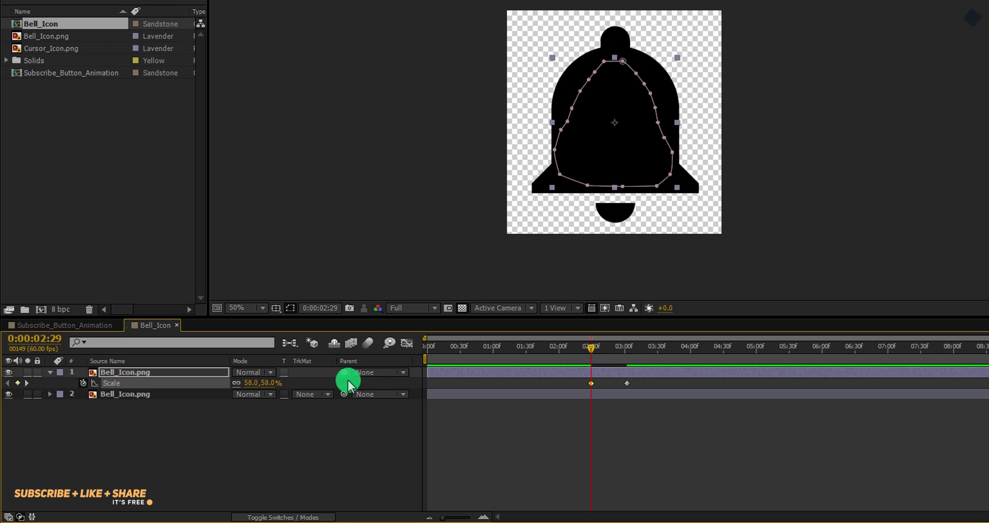
left_click_drag(582, 353, 621, 356)
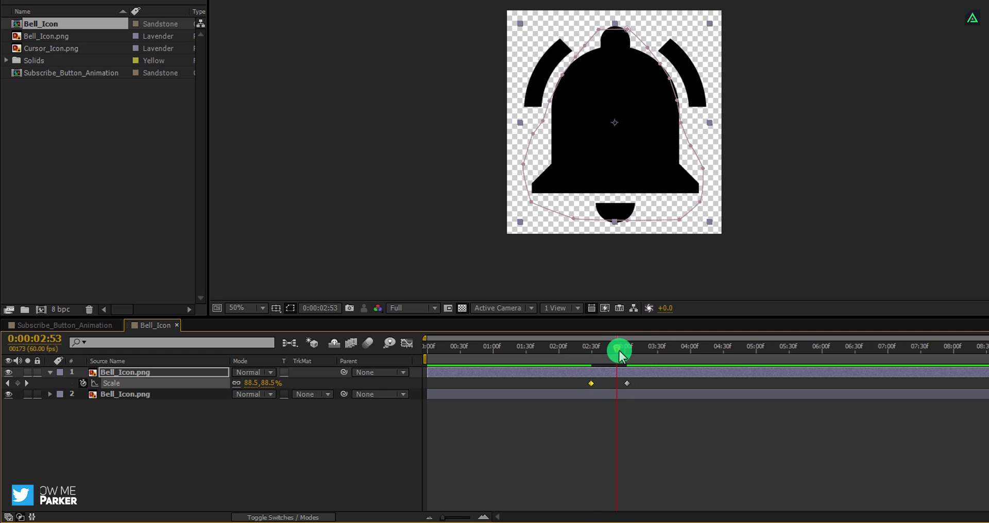
Apply Easy Ease to the Scale keyframes and sharpen the speed curve in the Graph Editor
left_click(628, 383)
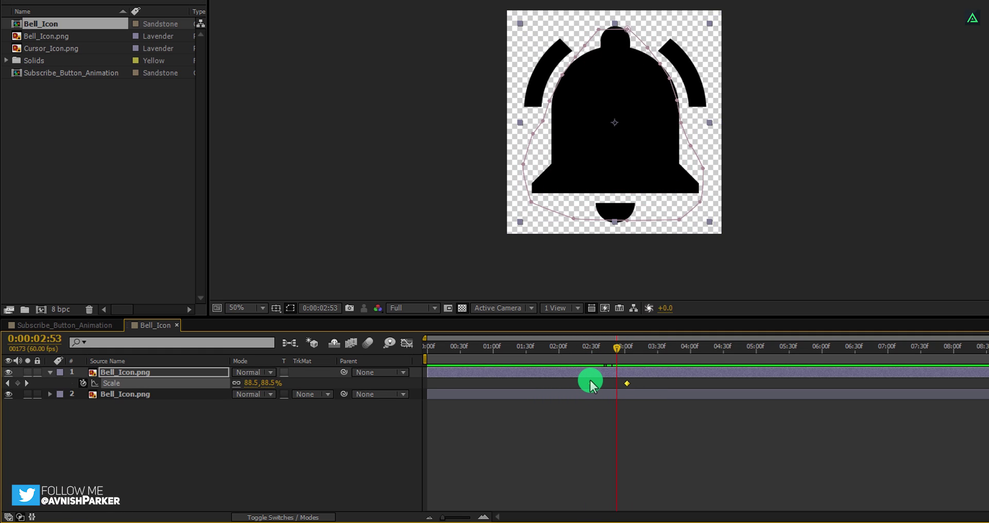
right_click(590, 382)
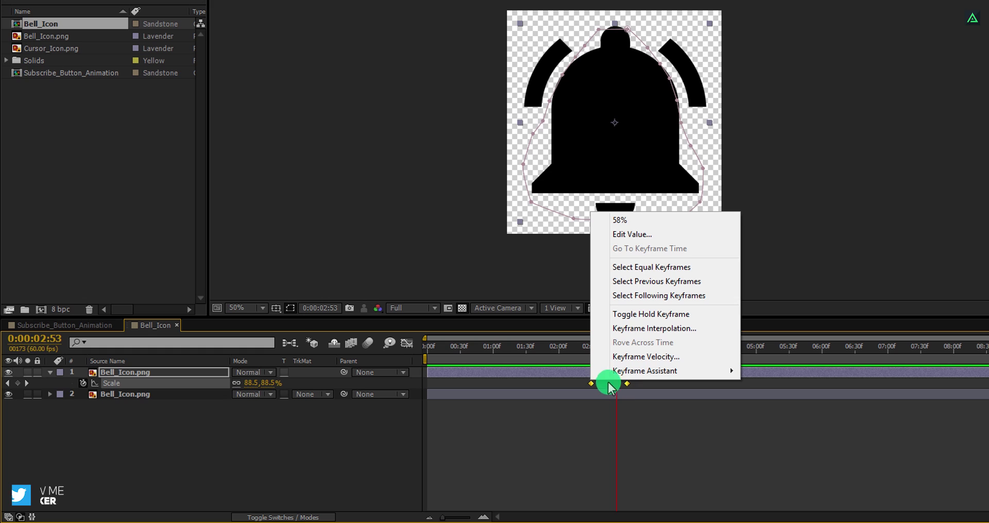
mouse_move(670, 372)
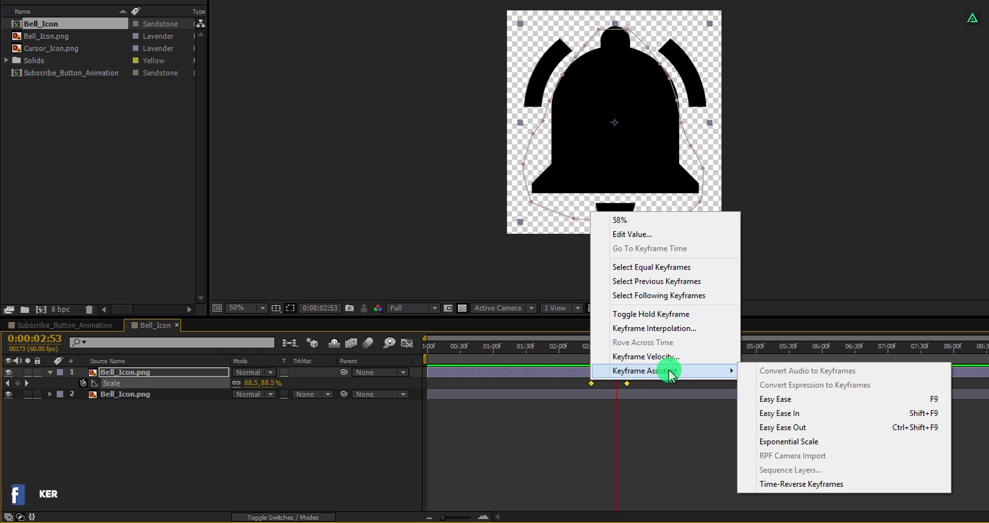
left_click(820, 399)
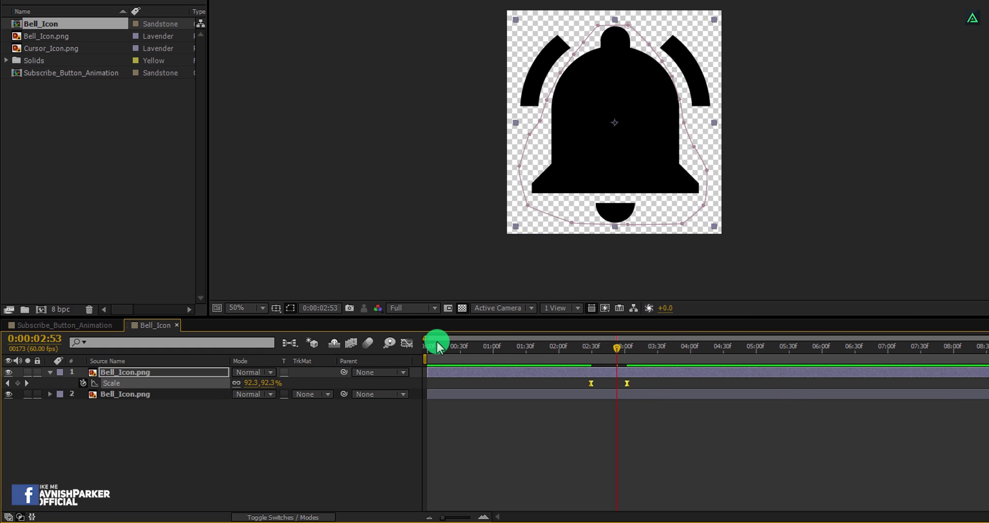
left_click(406, 343)
left_click_drag(651, 455, 599, 467)
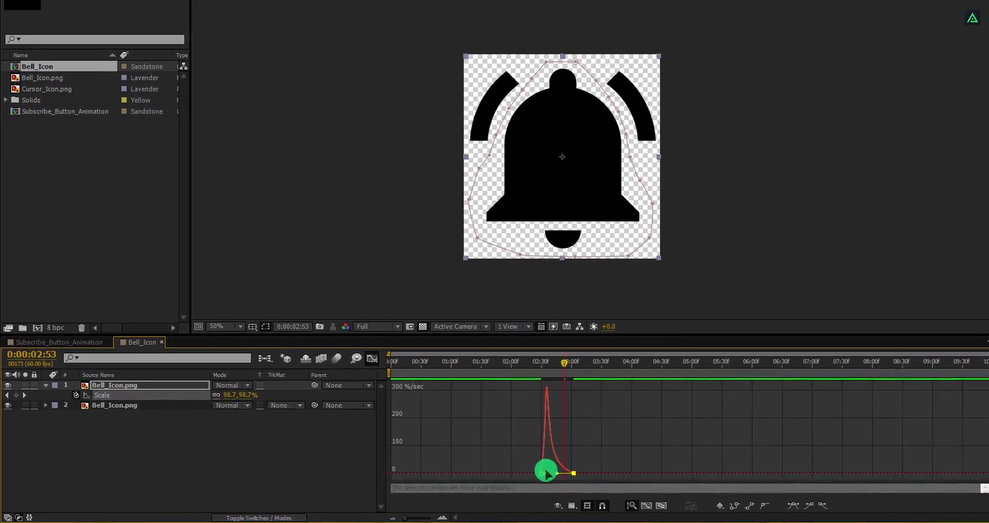
left_click(385, 353)
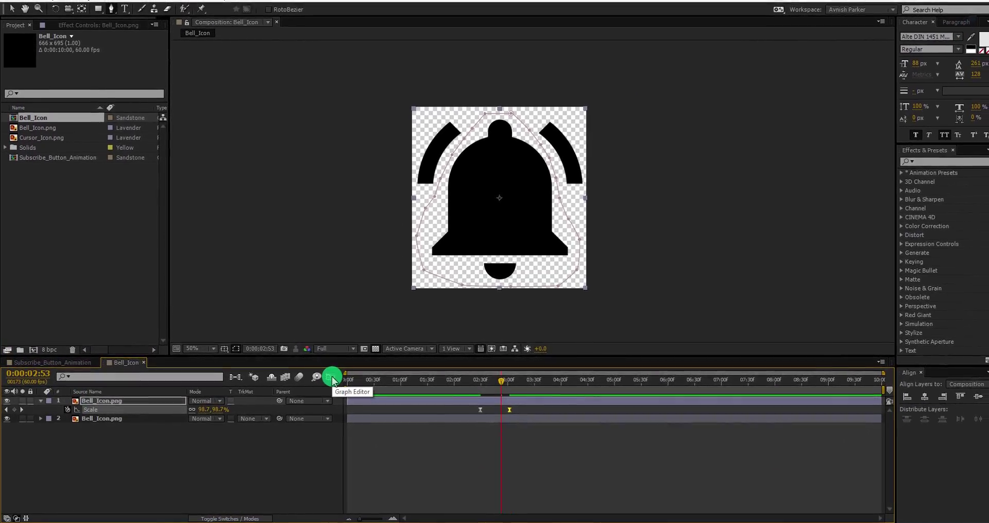
left_click(73, 365)
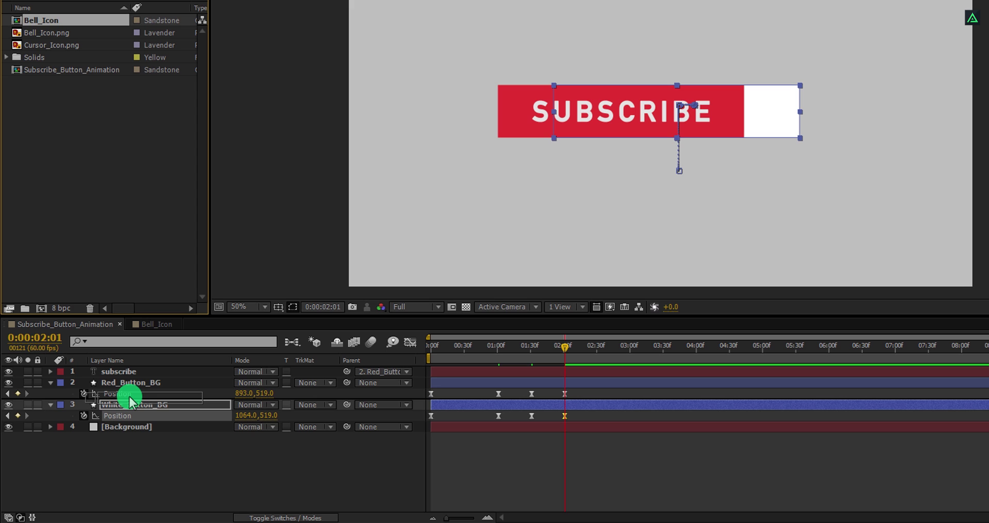
Add the Bell_Icon comp to Subscribe_Button_Animation at 13% scale, nudged into the white box
left_click_drag(131, 401, 130, 401)
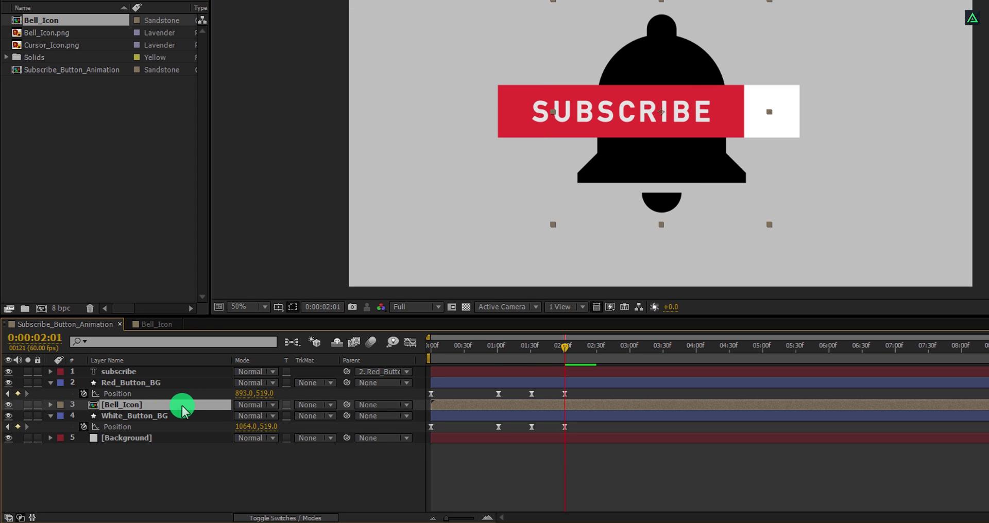
key("s")
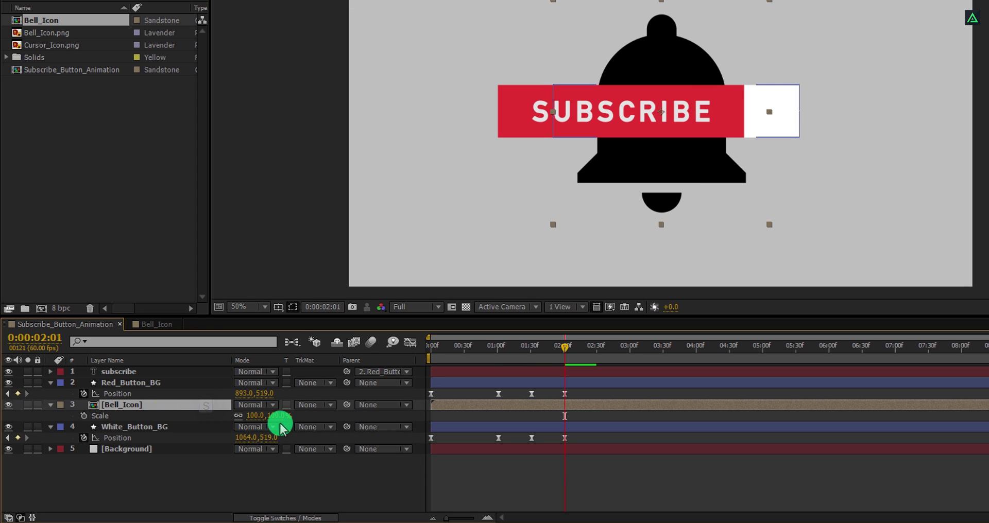
left_click_drag(280, 416, 243, 402)
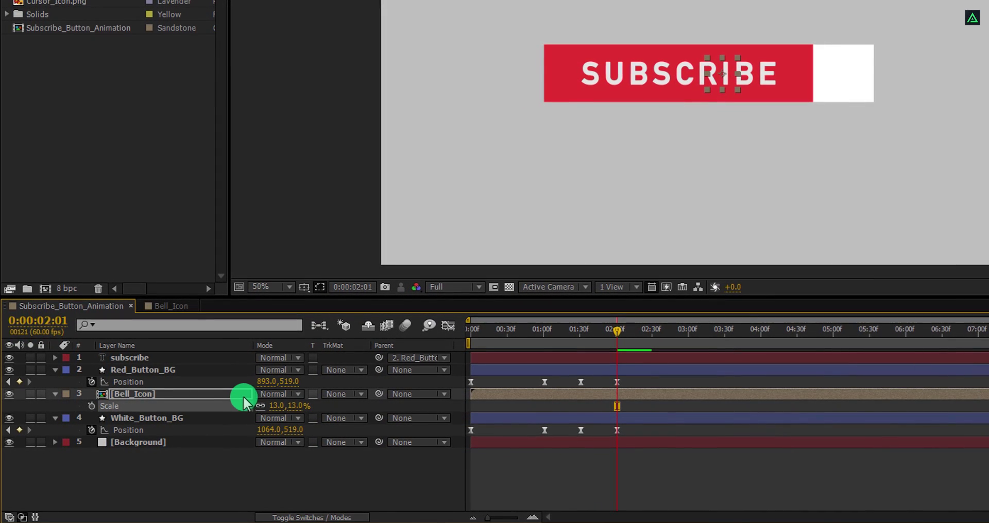
key("shift+Right")
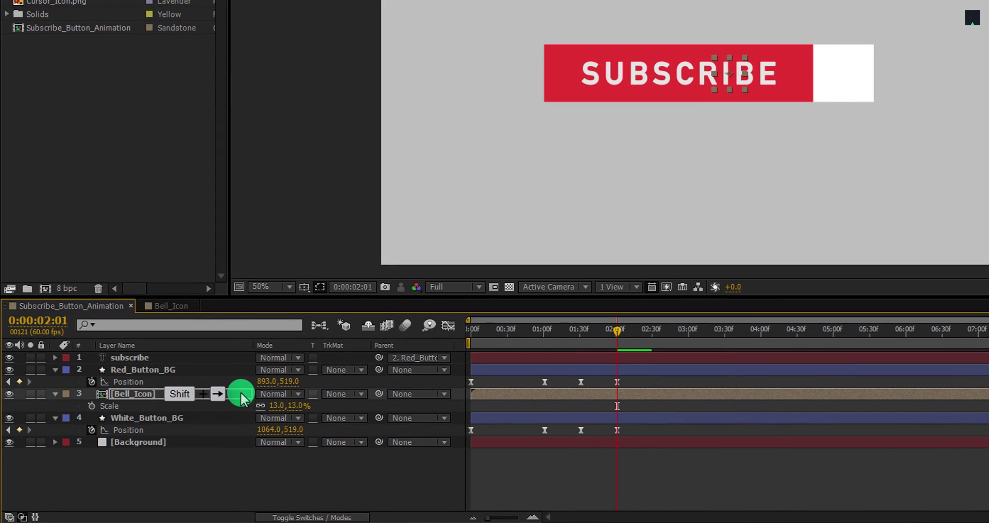
key("shift+Right")
key("shift+Right")
key("shift+Right")
key("shift+Right")
key("shift+Right")
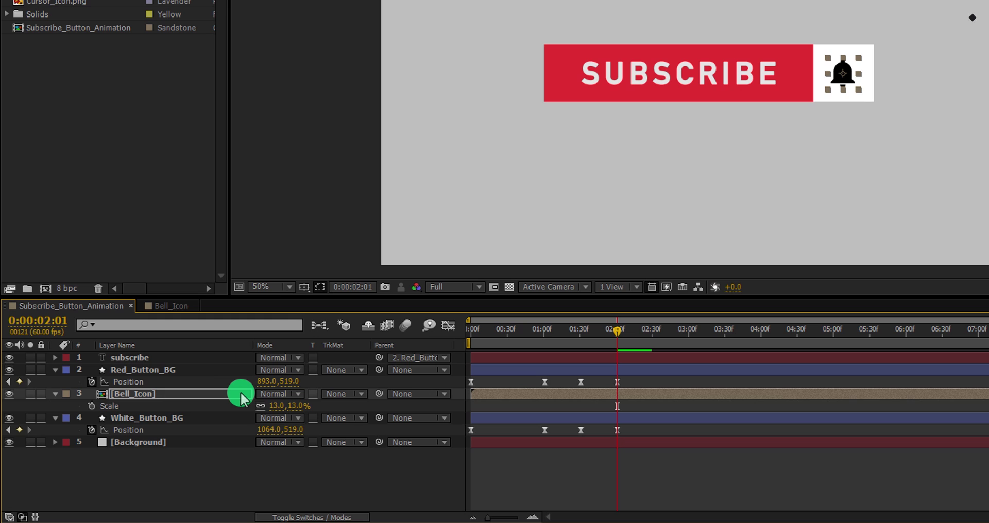
Preview the animation, then parent the Bell_Icon layer to White_Button_BG
left_click(509, 471)
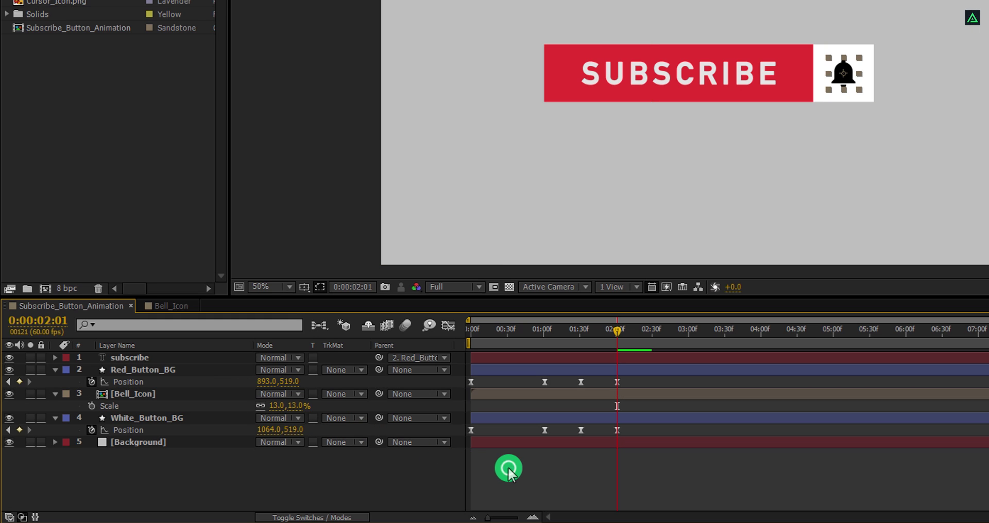
left_click(570, 370)
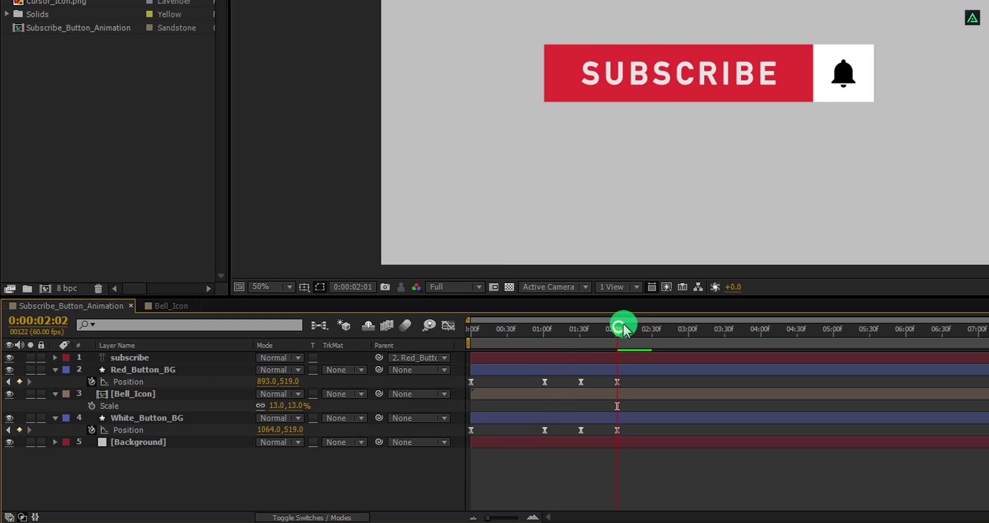
left_click_drag(623, 329, 695, 334)
mouse_move(624, 332)
left_mouse_down()
mouse_move(486, 357)
mouse_move(625, 344)
mouse_move(468, 355)
mouse_move(617, 346)
left_mouse_up()
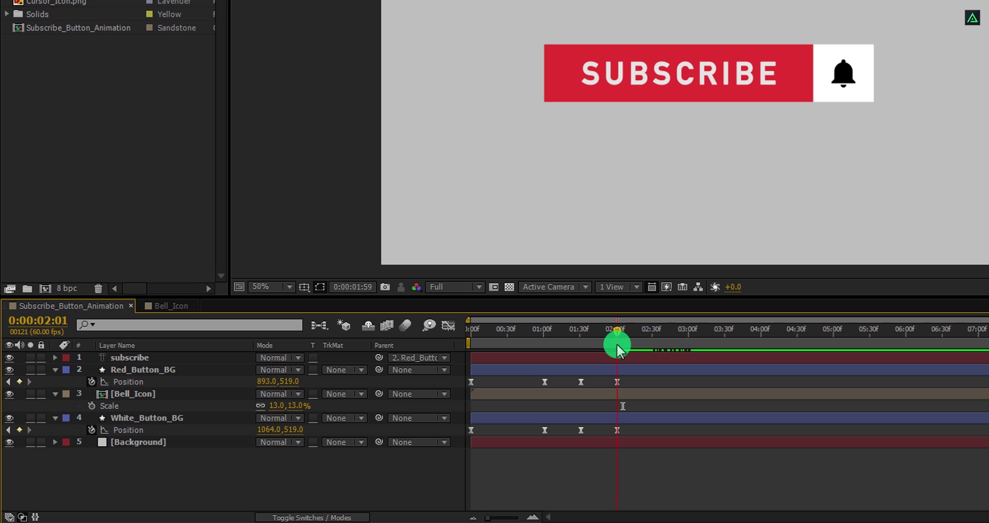
left_click(503, 355)
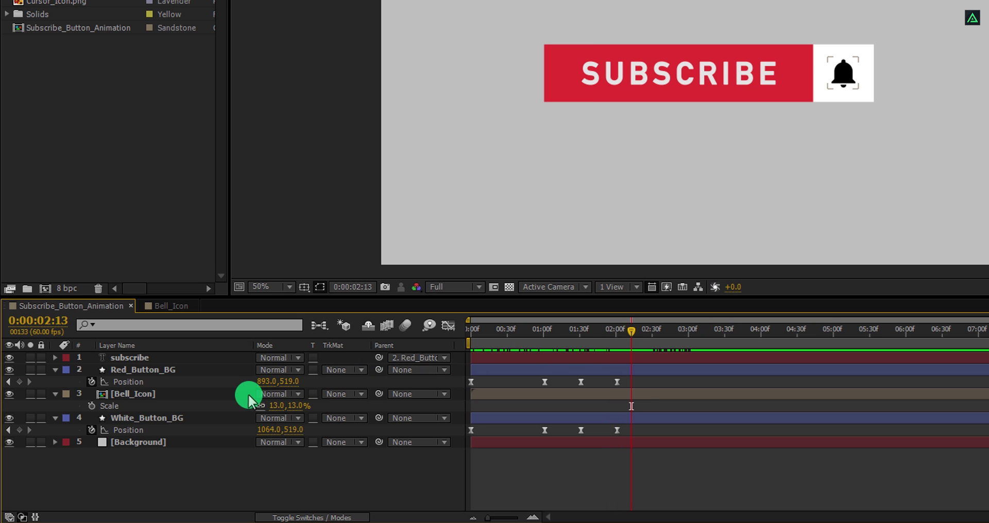
left_click(232, 395)
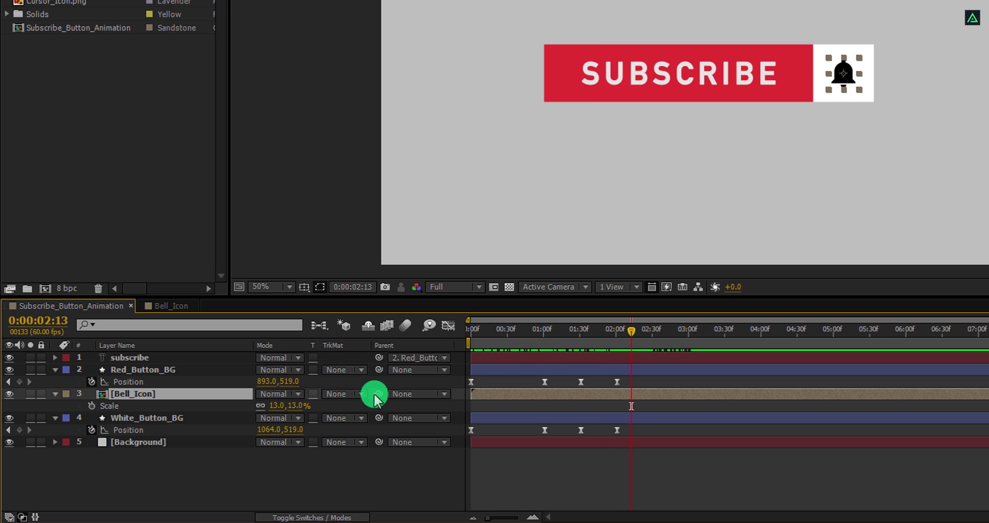
left_click_drag(376, 395, 194, 419)
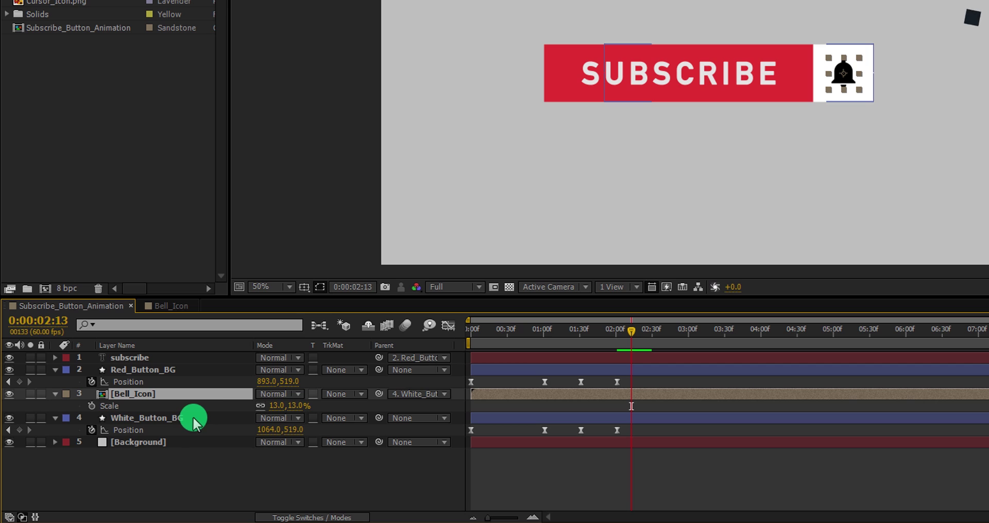